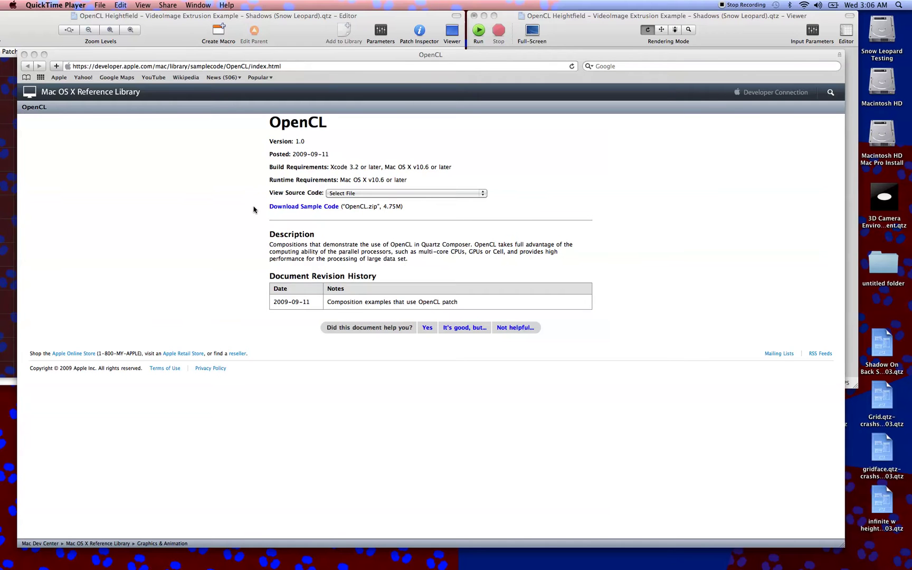
- Use Exposé to bring the Finder OpenCL sample folder window to the front
key(F9)
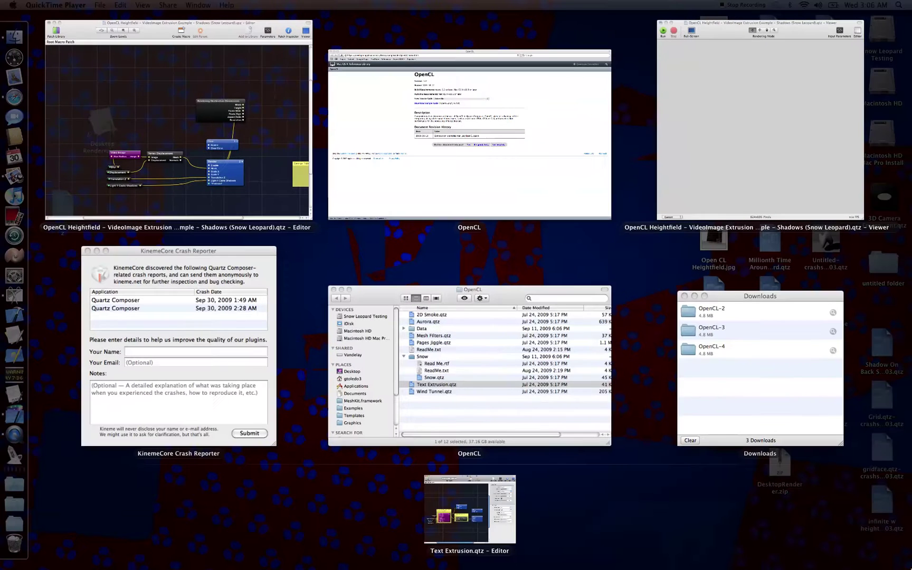
click(541, 416)
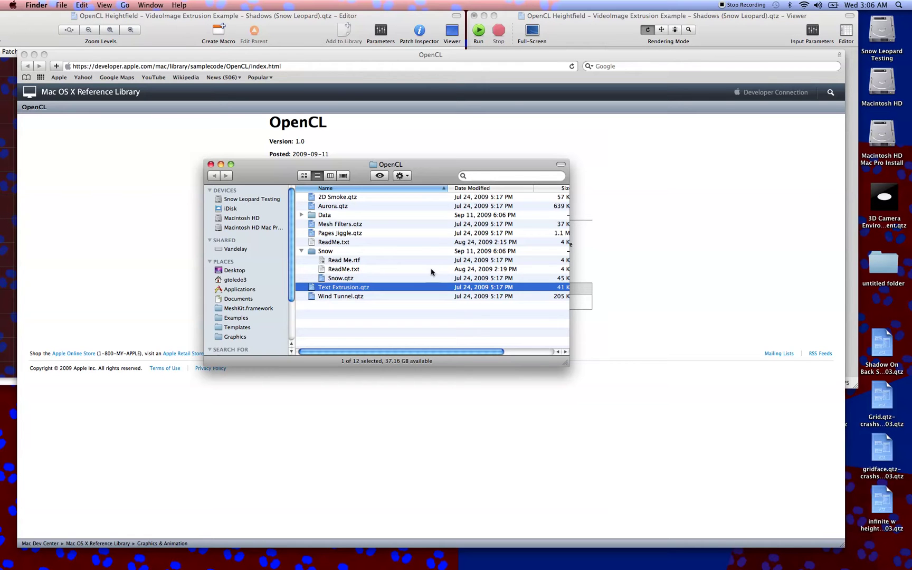
- Open 2D Smoke.qtz and run its fluid simulation in the Viewer, then stop it
double_click(350, 198)
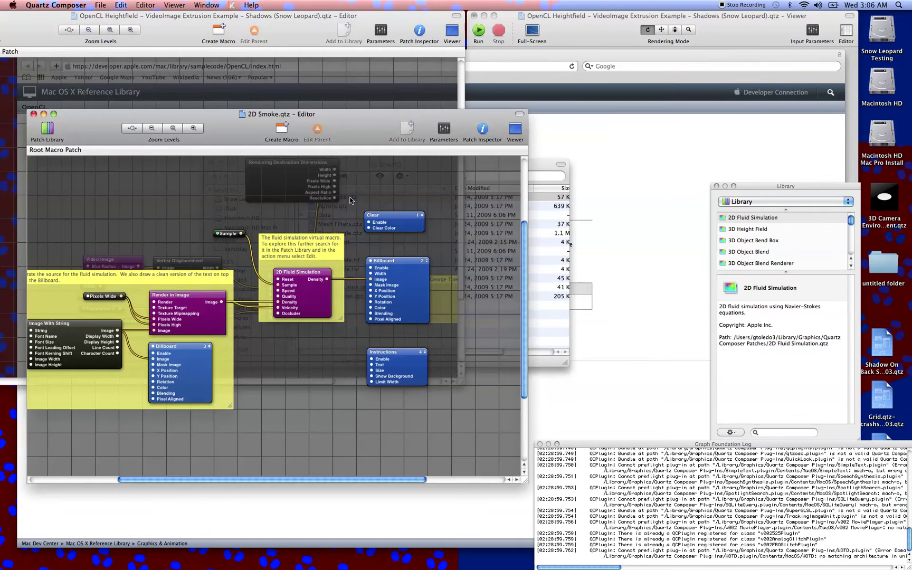
click(515, 130)
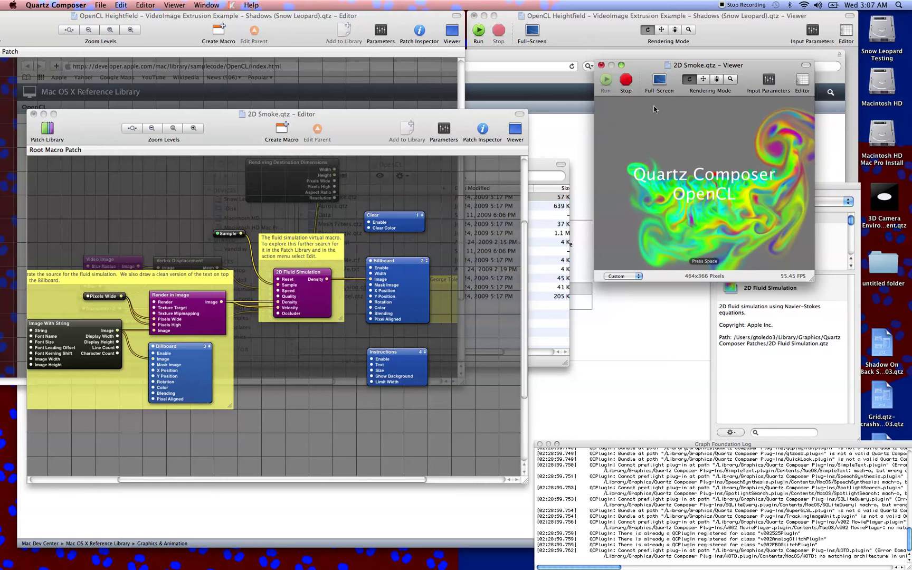
click(626, 79)
- Close the 2D Smoke viewer and composition, choosing Don't Save
click(602, 65)
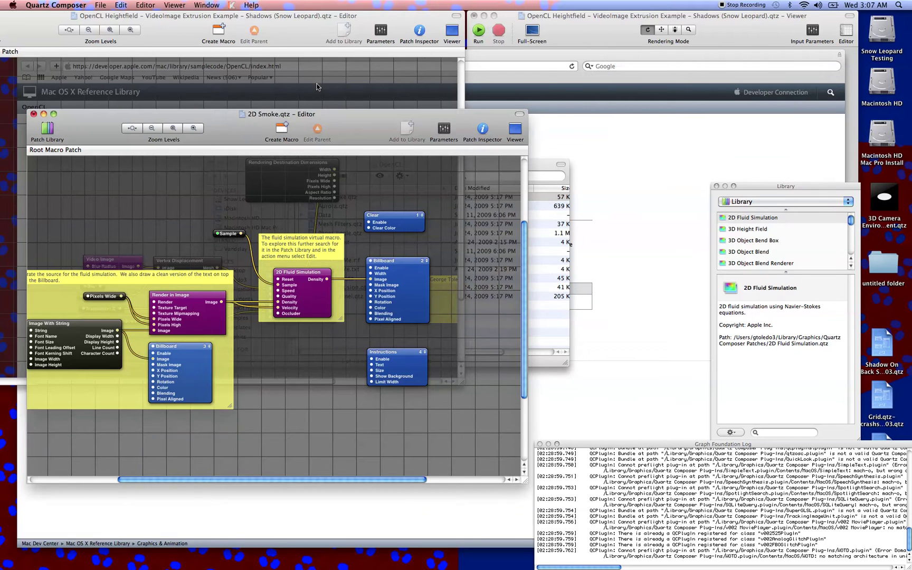
click(34, 114)
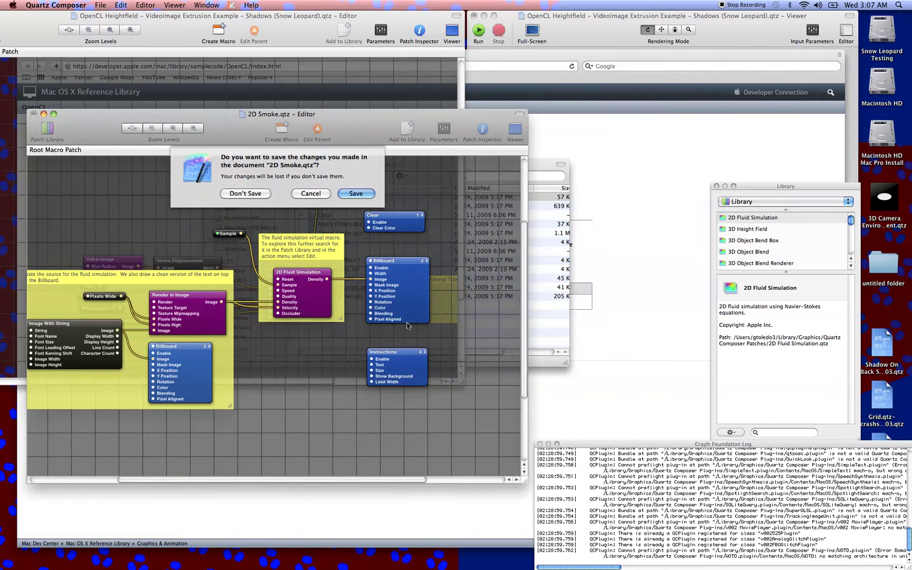
click(260, 195)
- Open Pages Jiggle.qtz from the OpenCL folder and start its Viewer preview
click(525, 193)
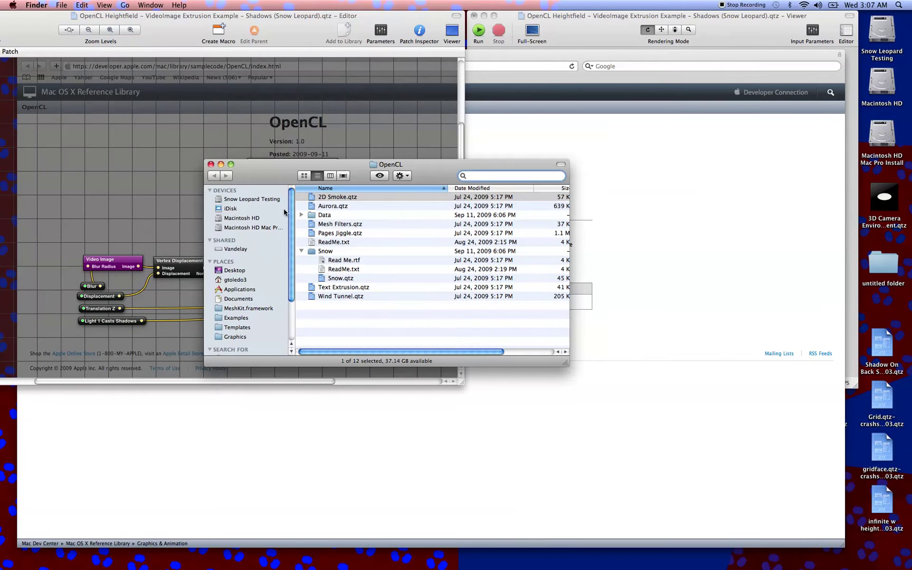
double_click(329, 233)
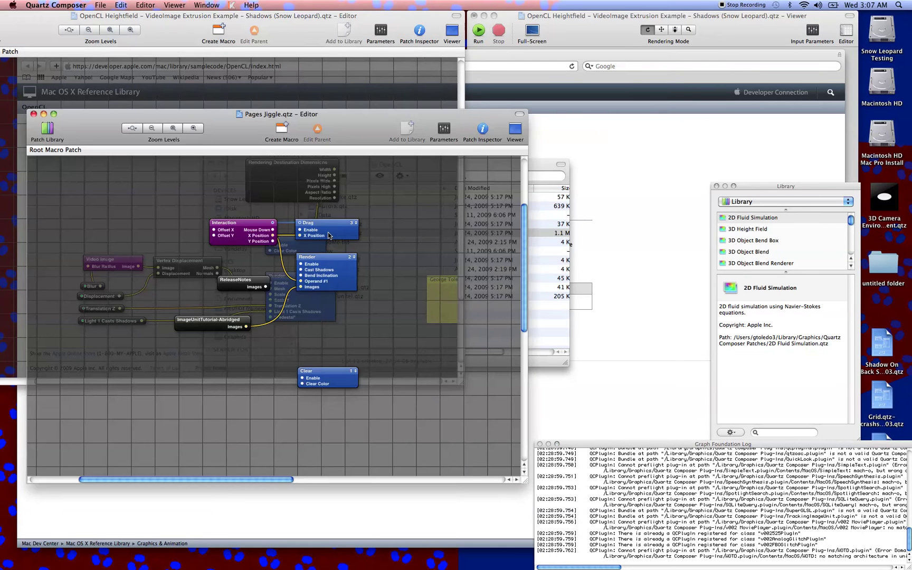
click(514, 132)
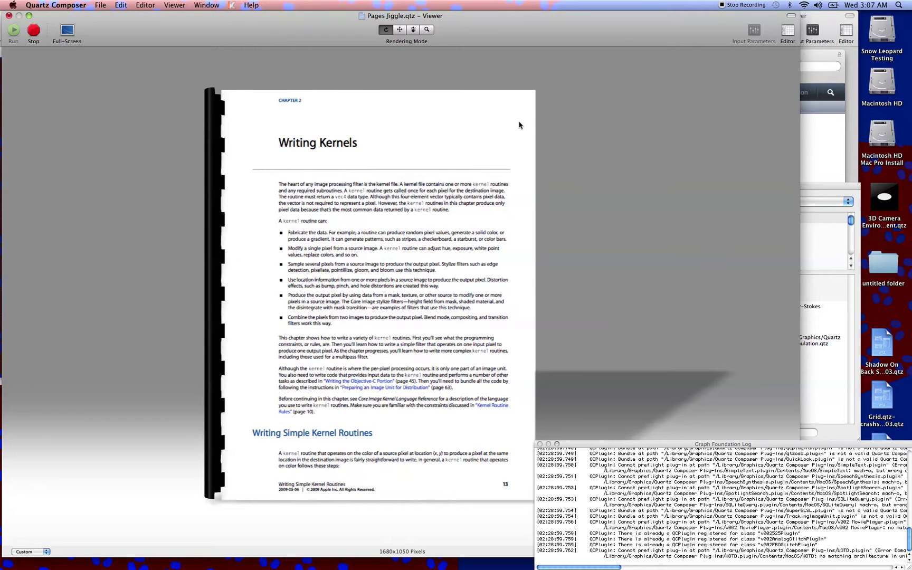
- Turn pages to the figure and gazelle photo, back to Writing Kernels, then close the preview
drag(519, 126, 108, 392)
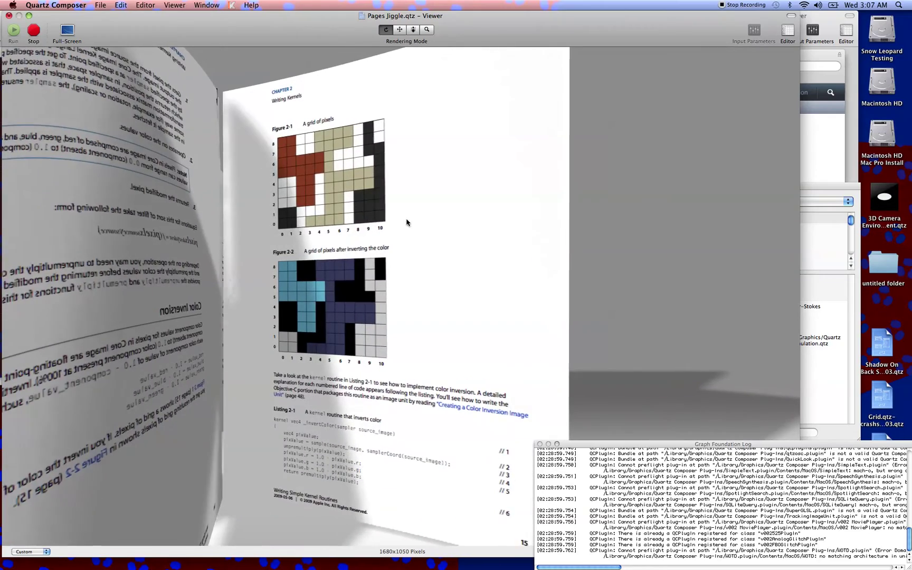
drag(407, 224, 2, 415)
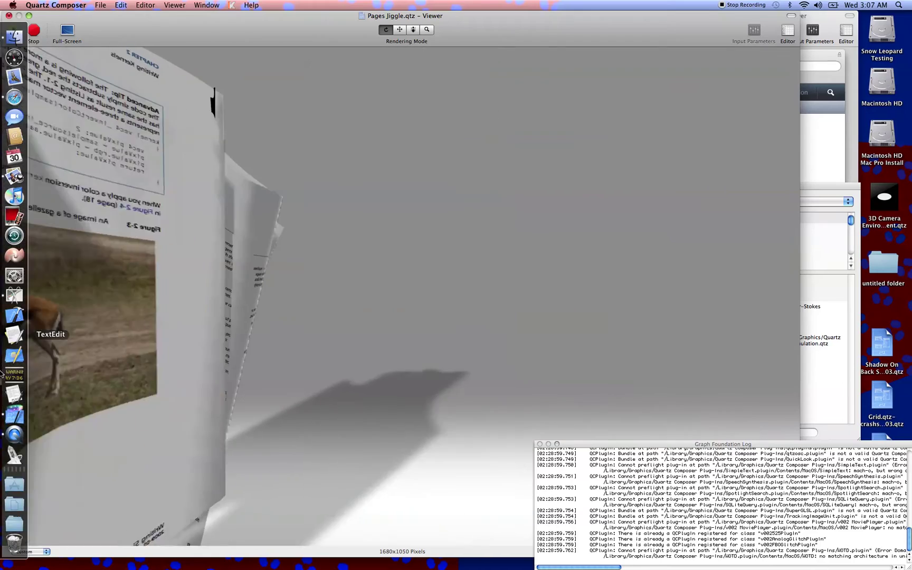
drag(119, 297, 619, 112)
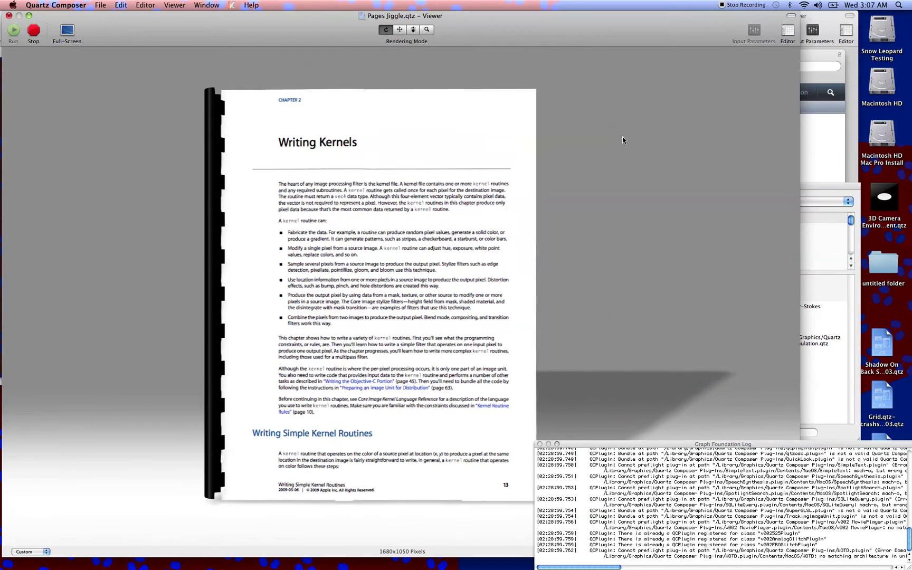
click(15, 16)
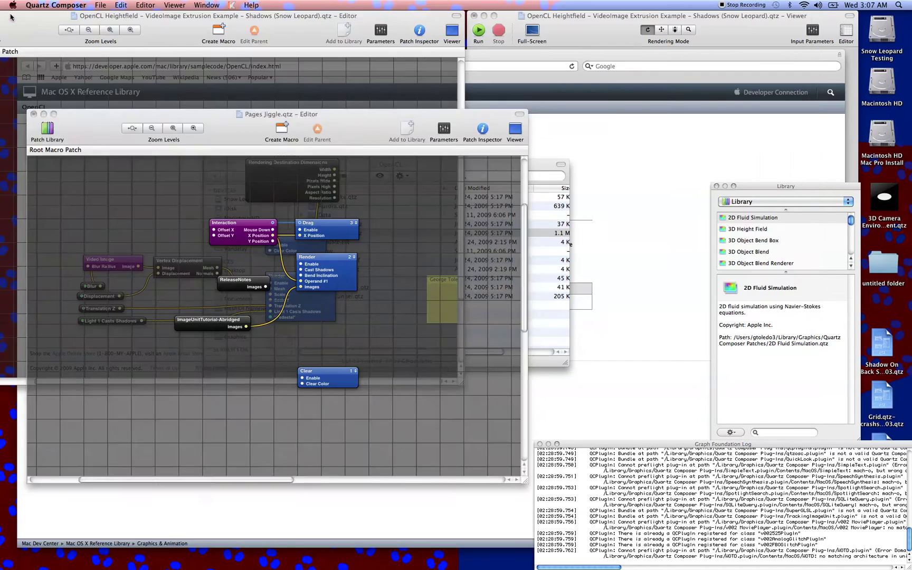
- Switch back to the Finder OpenCL folder and open Text Extrusion.qtz in Quartz Composer
click(541, 164)
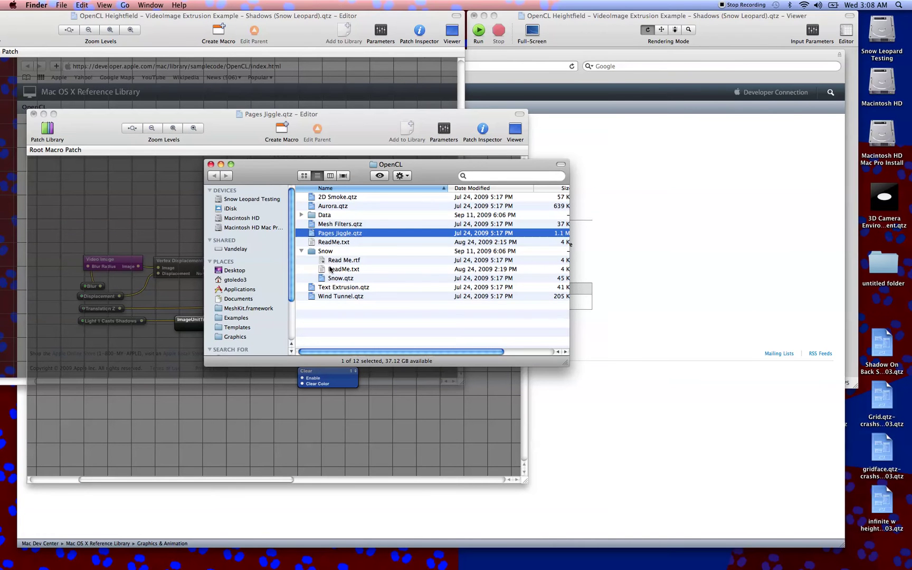
double_click(325, 287)
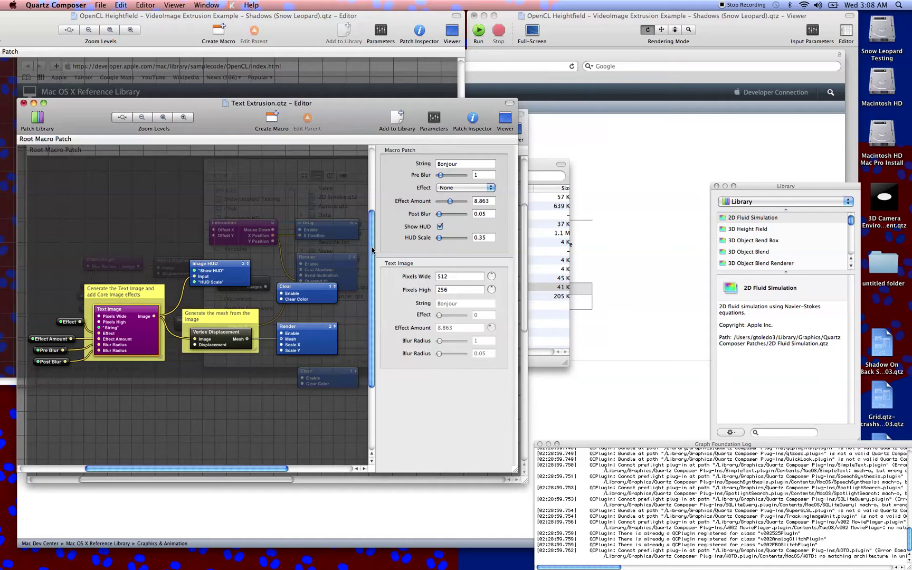
- Run the Viewer to render the extruded 'Bonjour' lettering and rotate it into perspective
click(505, 122)
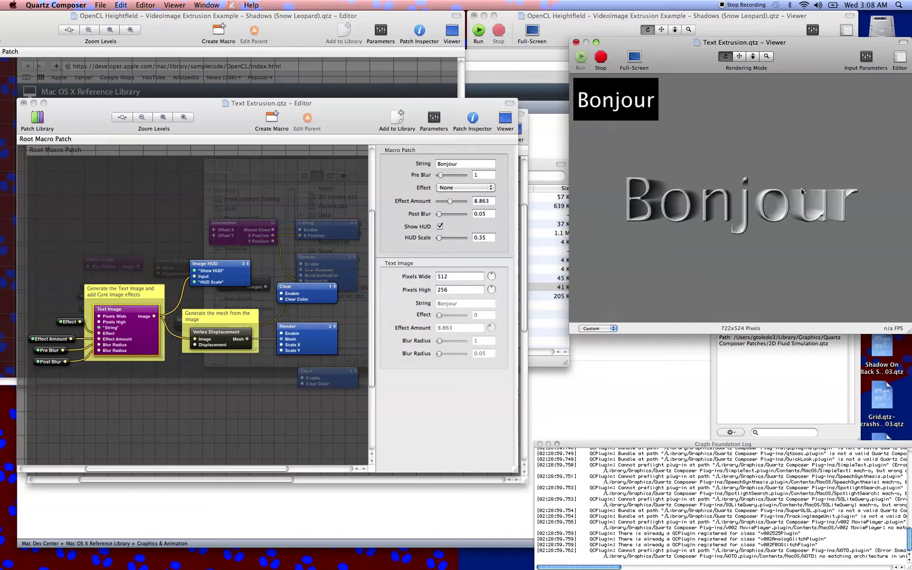
drag(814, 183, 753, 193)
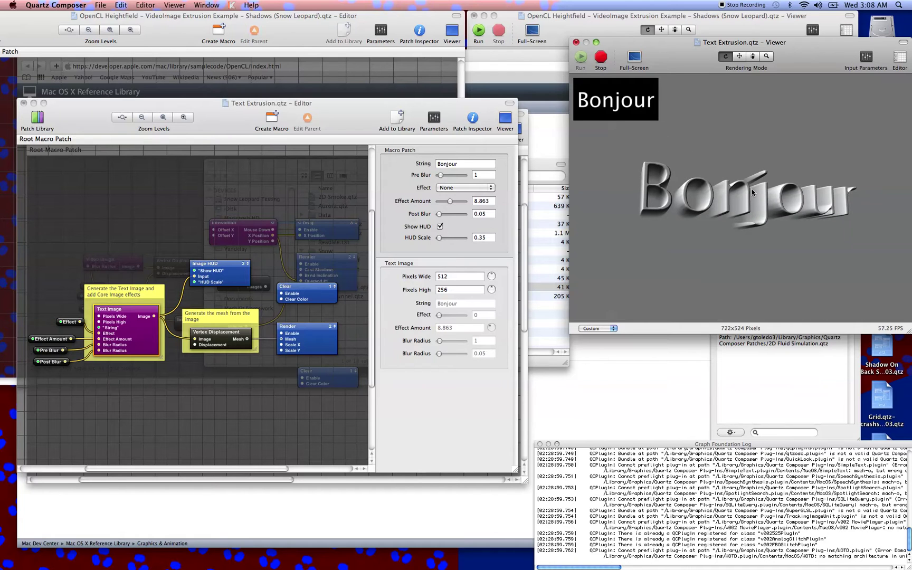
- Apply the Crystalize effect to the extruded text and raise its Effect Amount
click(479, 191)
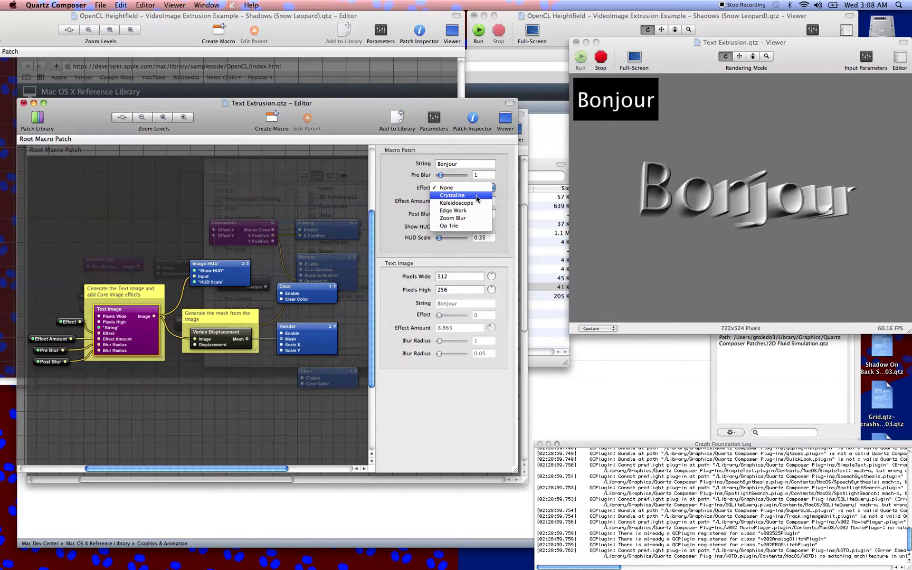
click(476, 197)
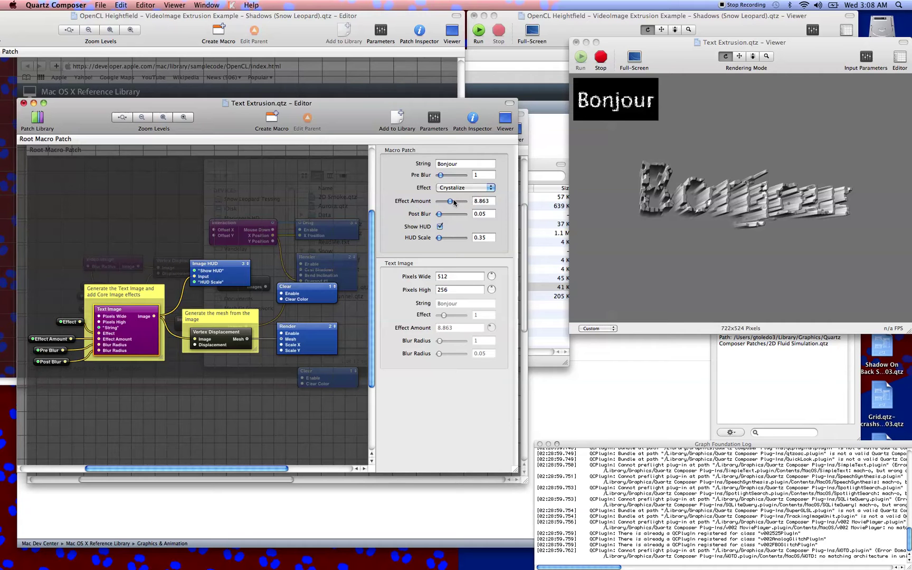
drag(450, 201, 455, 201)
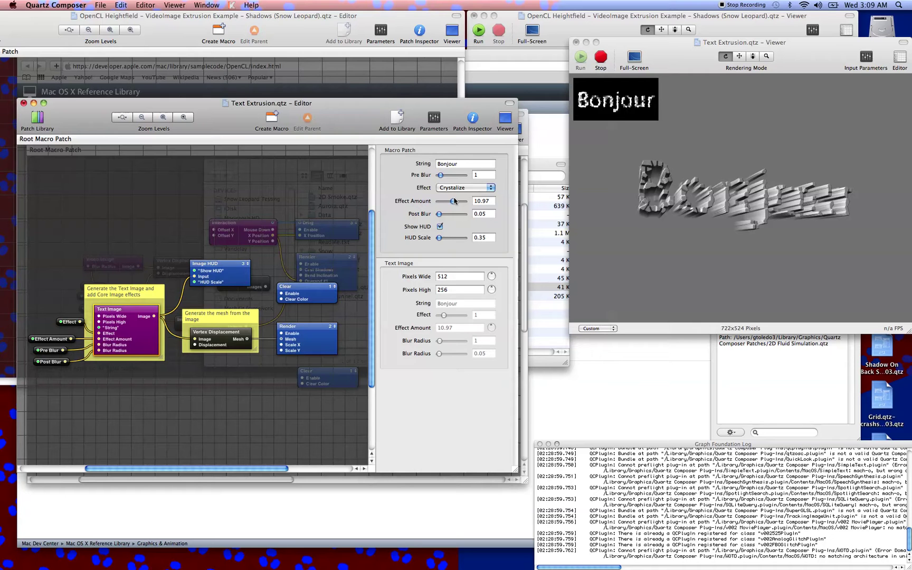
- Switch the effect to Kaleidoscope and lower its Effect Amount
click(458, 188)
click(458, 199)
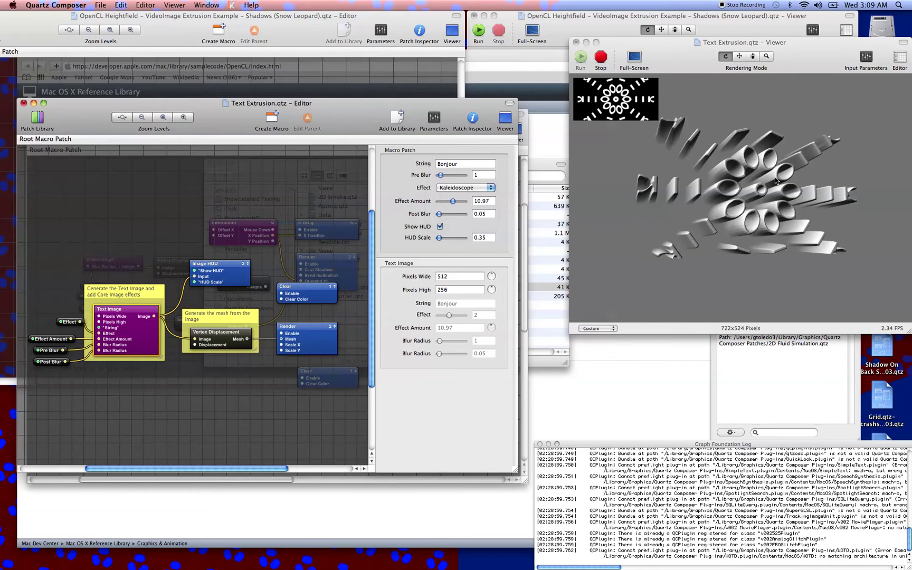
click(821, 189)
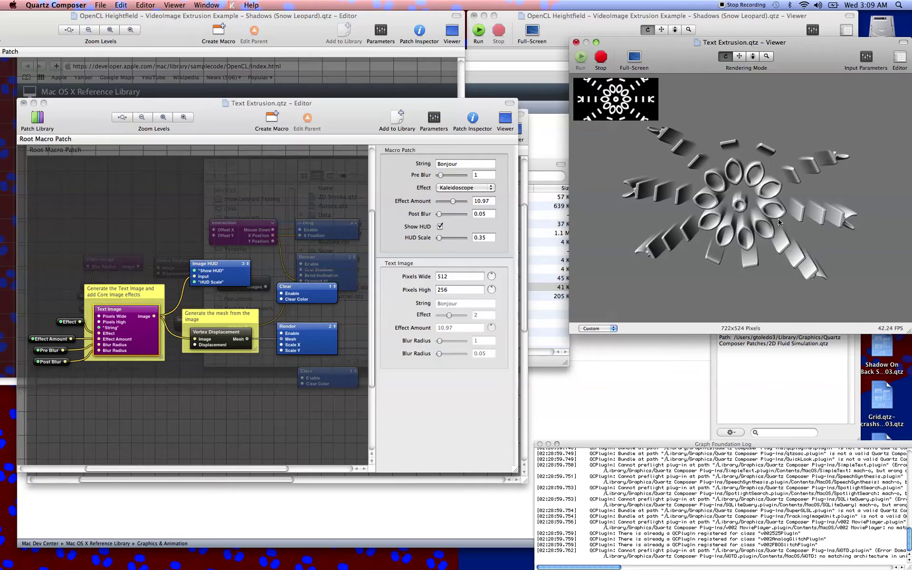
click(452, 201)
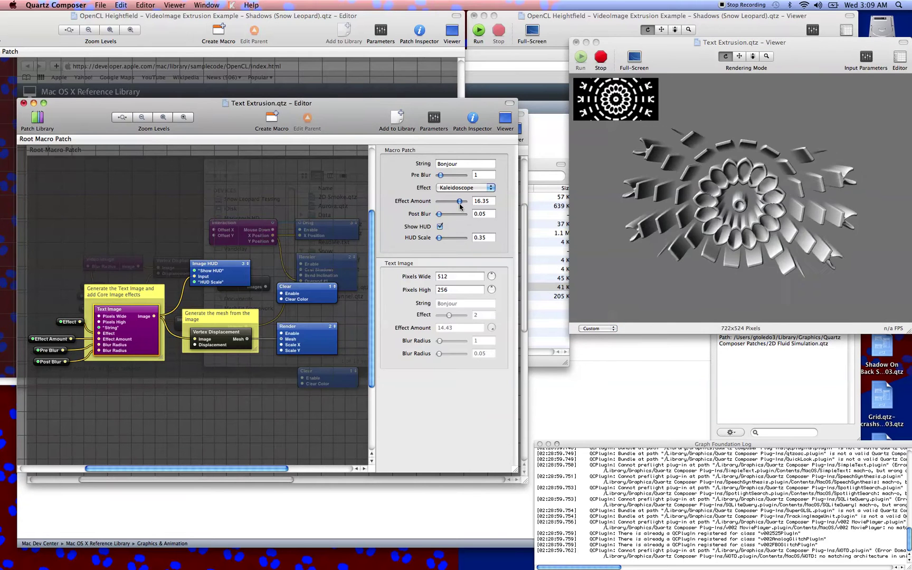
drag(452, 201, 448, 200)
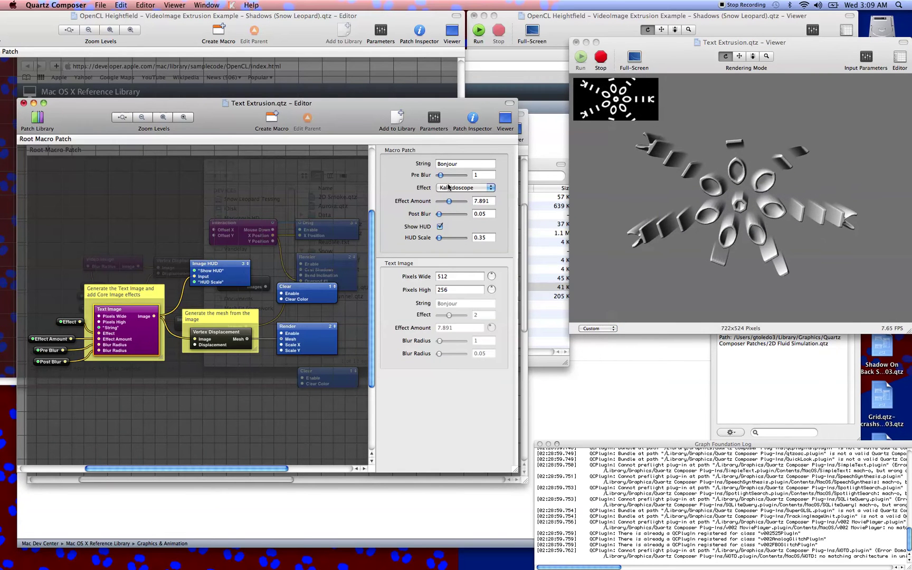
- Switch to Edge Work with Effect Amount 6.353 and rotate the extruded Bonjour to view it
click(448, 187)
click(445, 200)
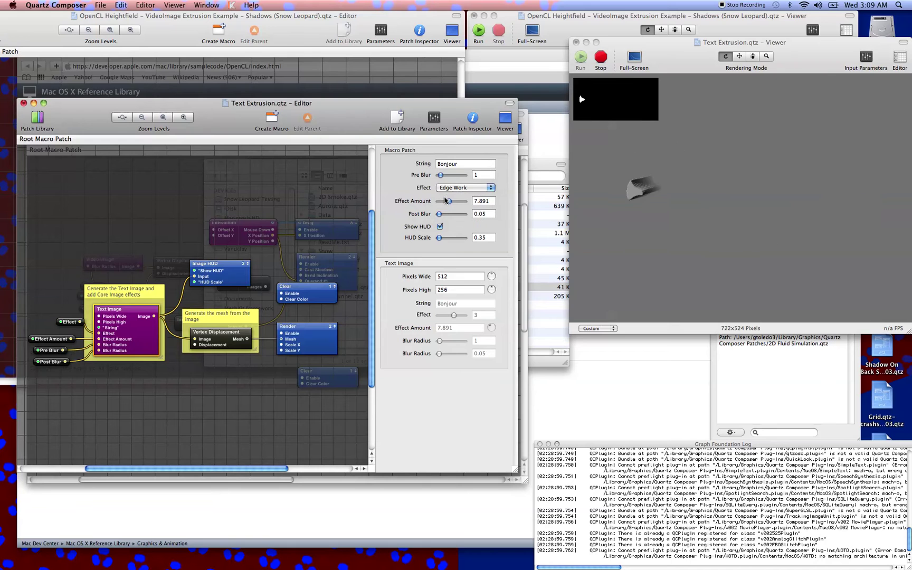
drag(708, 181, 805, 183)
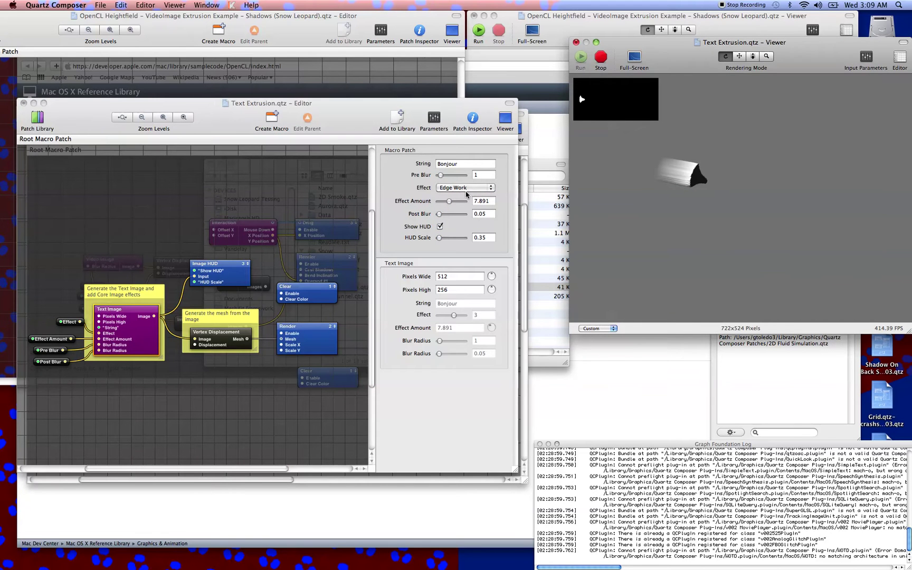
drag(452, 204, 447, 204)
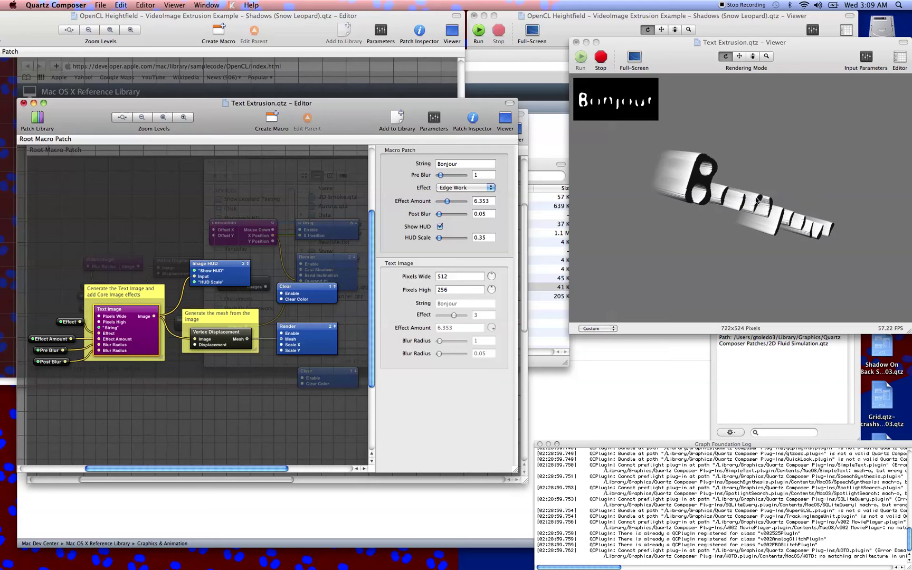
mouse_move(757, 201)
mouse_down()
mouse_move(694, 179)
mouse_move(772, 234)
mouse_move(762, 209)
mouse_move(772, 203)
mouse_up()
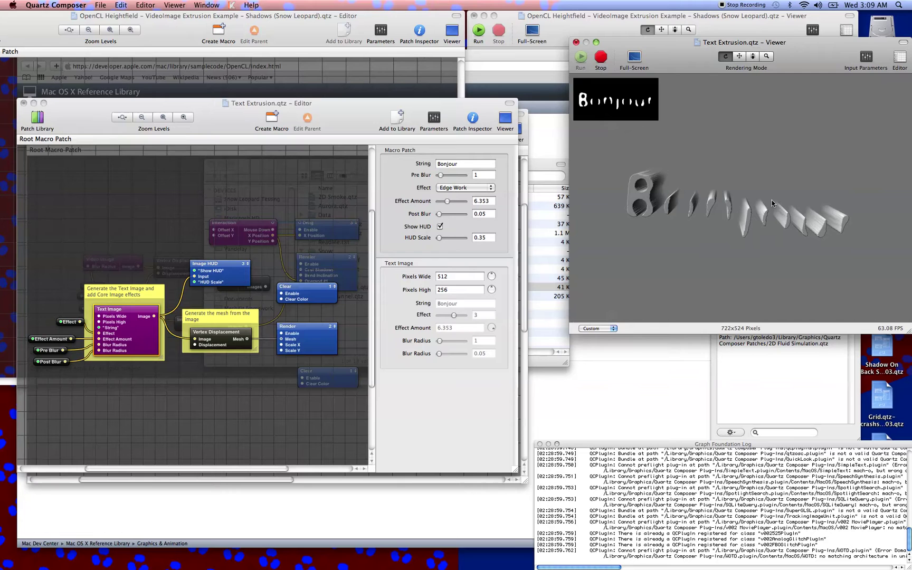
- Switch the effect to Zoom Blur and raise its Effect Amount
click(460, 188)
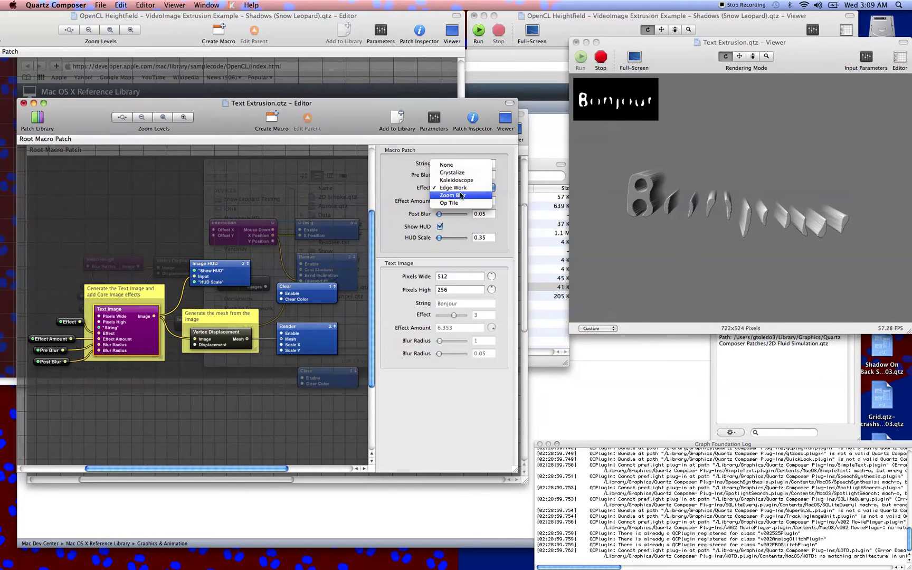
click(462, 195)
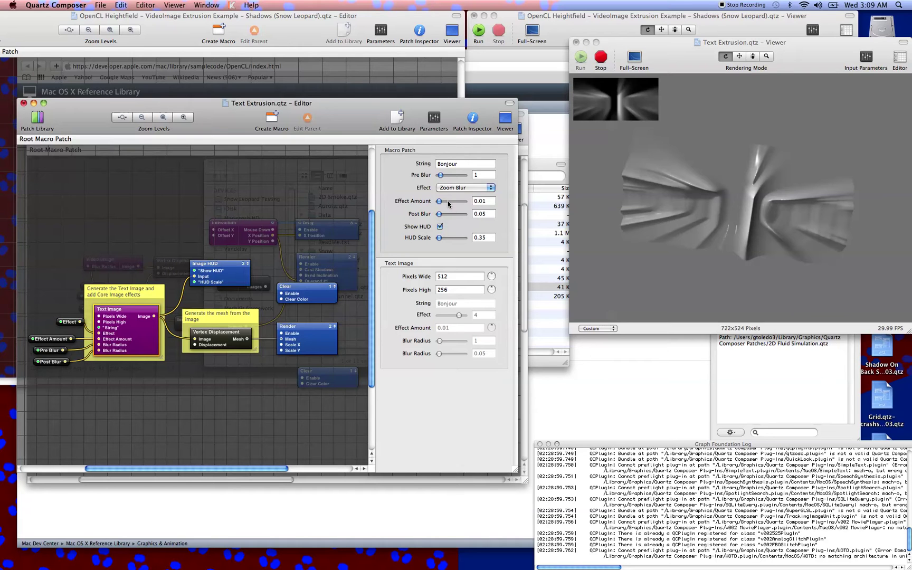
drag(442, 203, 452, 200)
click(721, 216)
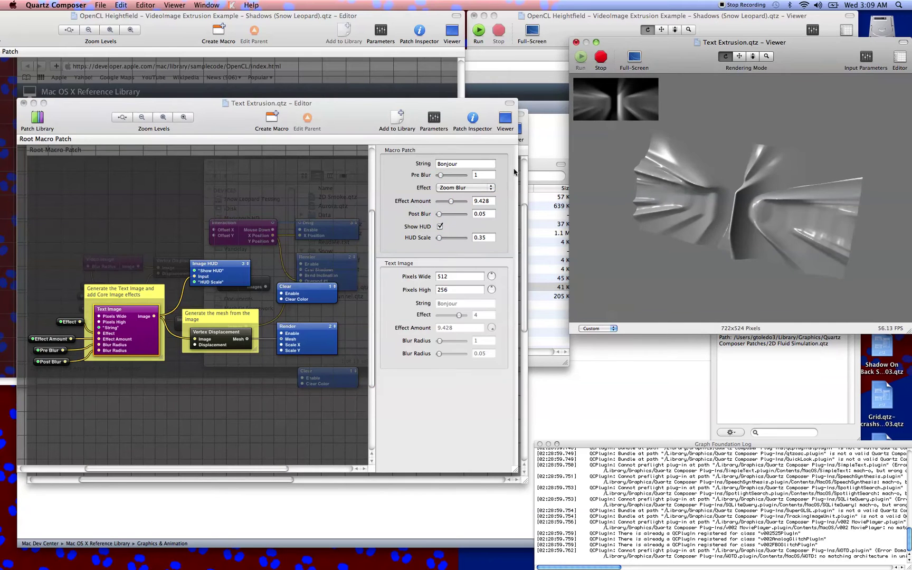
- Set Pre Blur to 1.731, Post Blur to 3.654, and Effect Amount down to 4.815
click(442, 177)
mouse_move(442, 178)
mouse_down()
mouse_move(466, 183)
mouse_move(442, 176)
mouse_up()
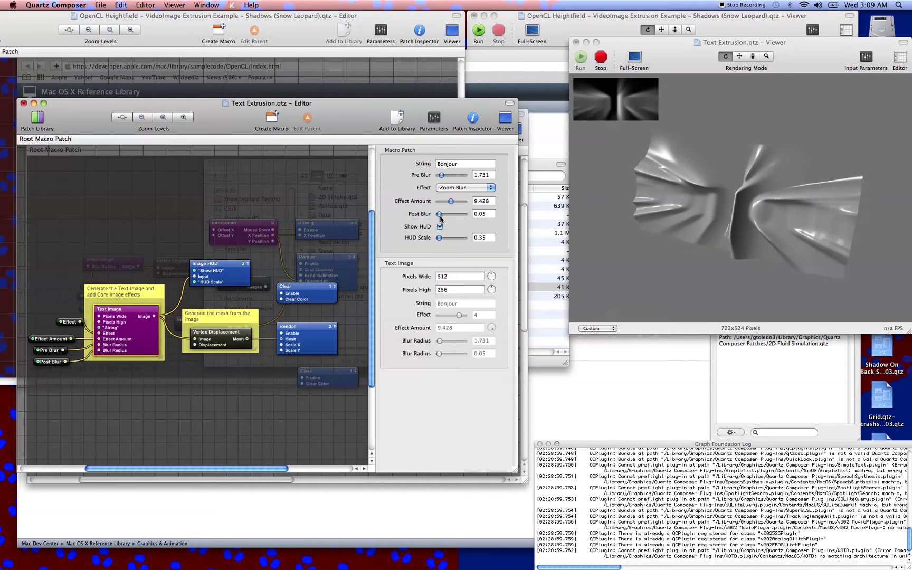
drag(440, 216, 445, 202)
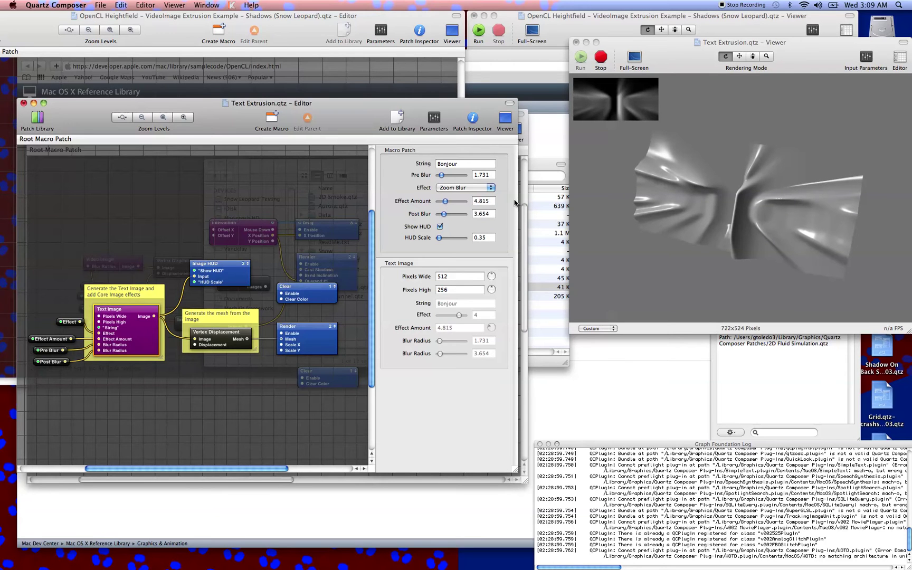
click(794, 227)
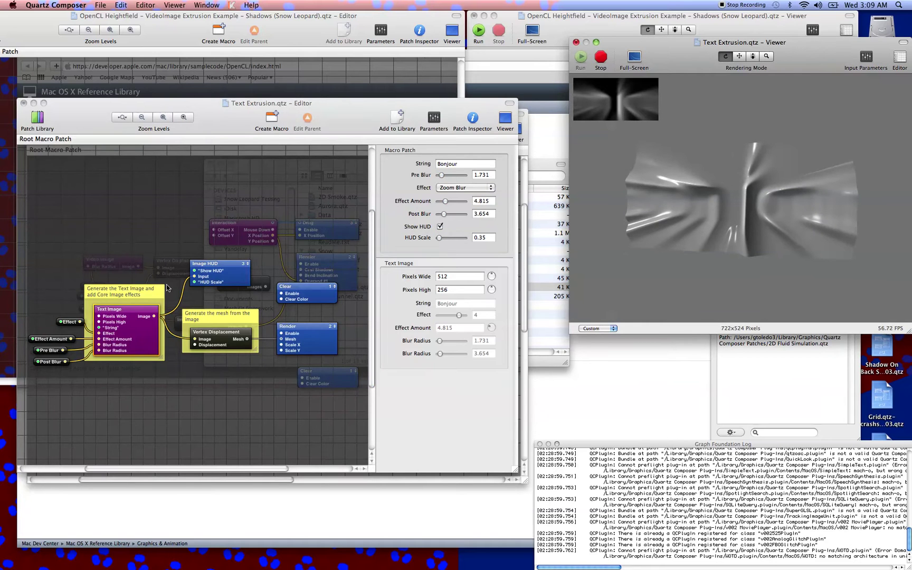
- Open the Text Image macro, widen the editor, and inspect both Gaussian Blurs and the Image Multiplexer
double_click(118, 329)
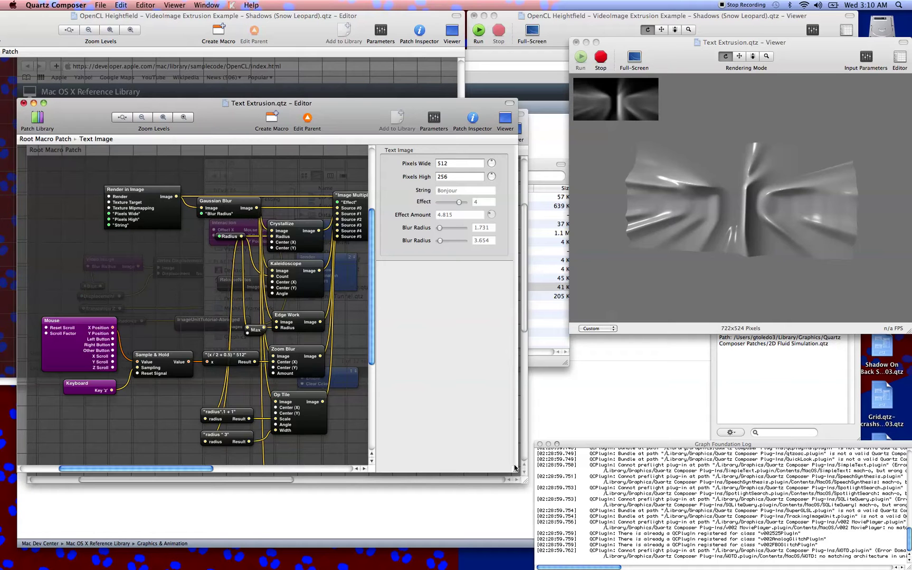
drag(523, 478, 652, 496)
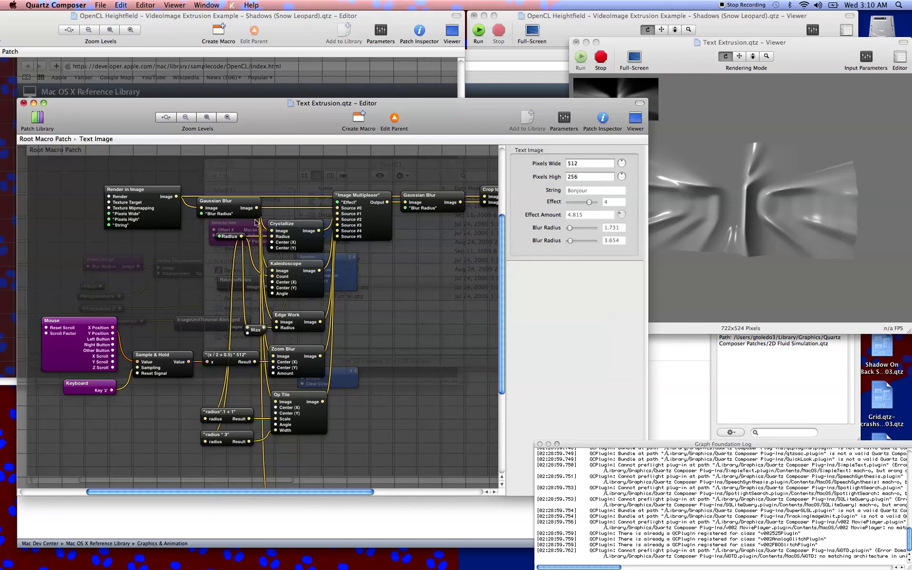
click(236, 201)
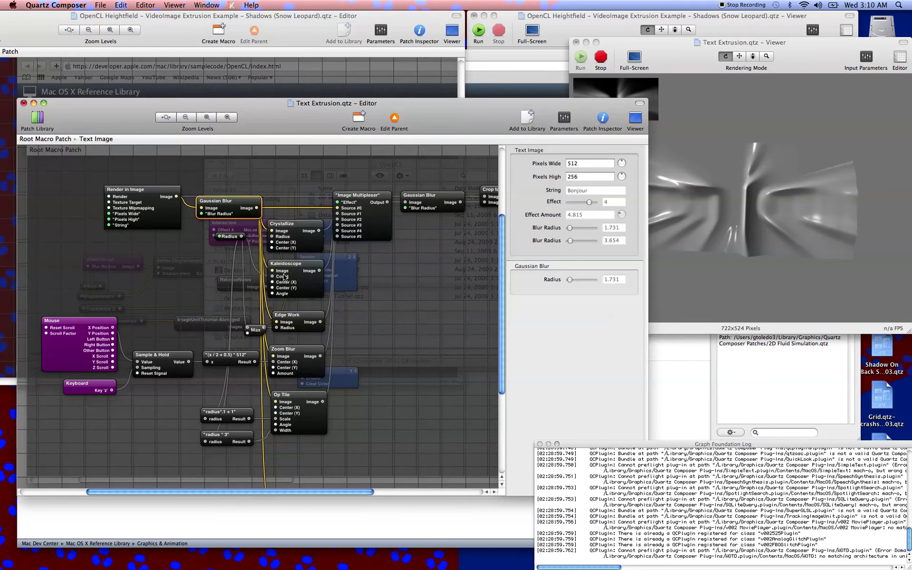
click(360, 210)
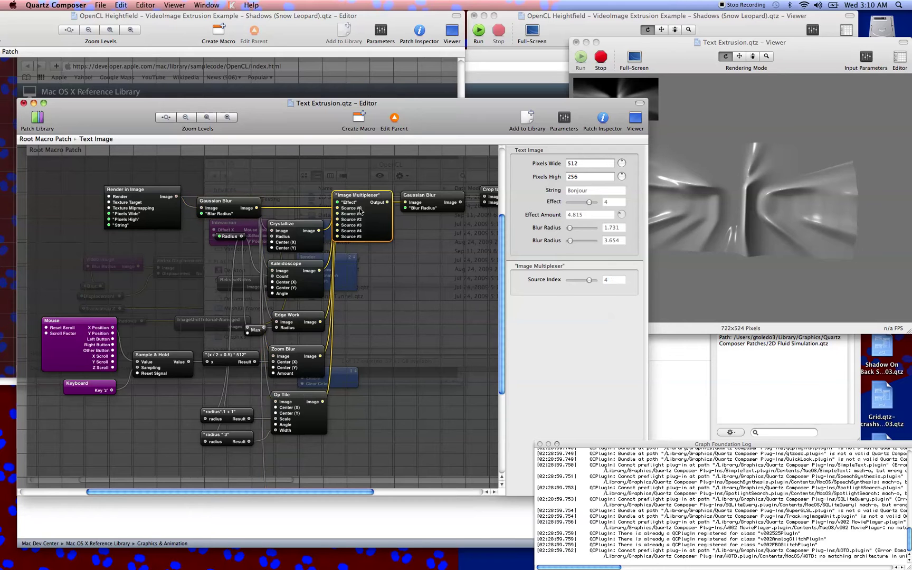
click(418, 210)
scroll(418, 210, right, 5)
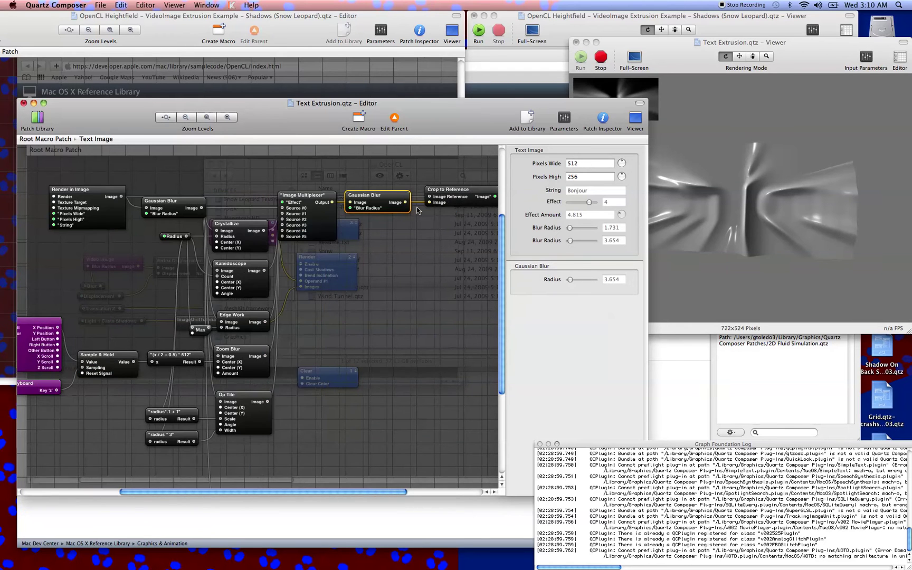
scroll(418, 210, left, 5)
scroll(418, 210, down, 1)
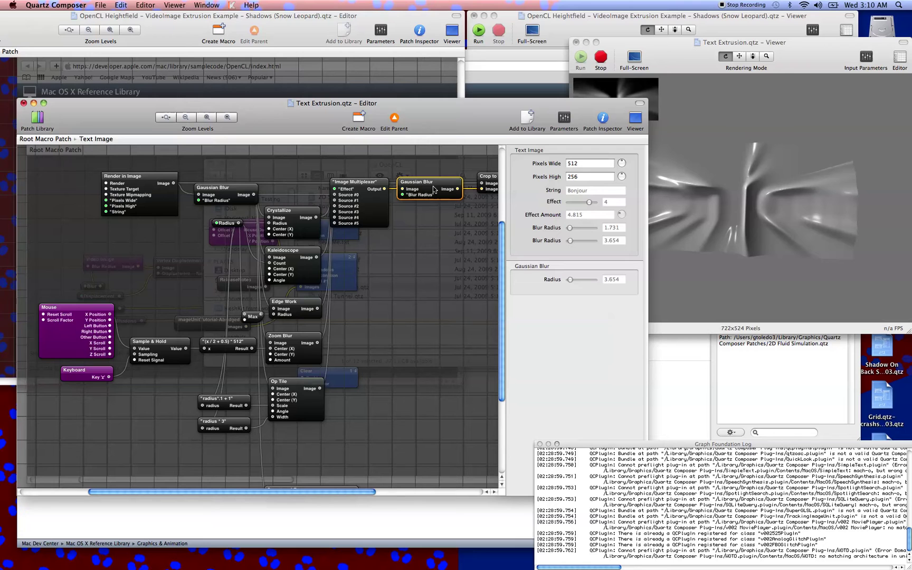
- Return to the root patch and orbit the rendered Bonjour text mesh to other angles
click(397, 124)
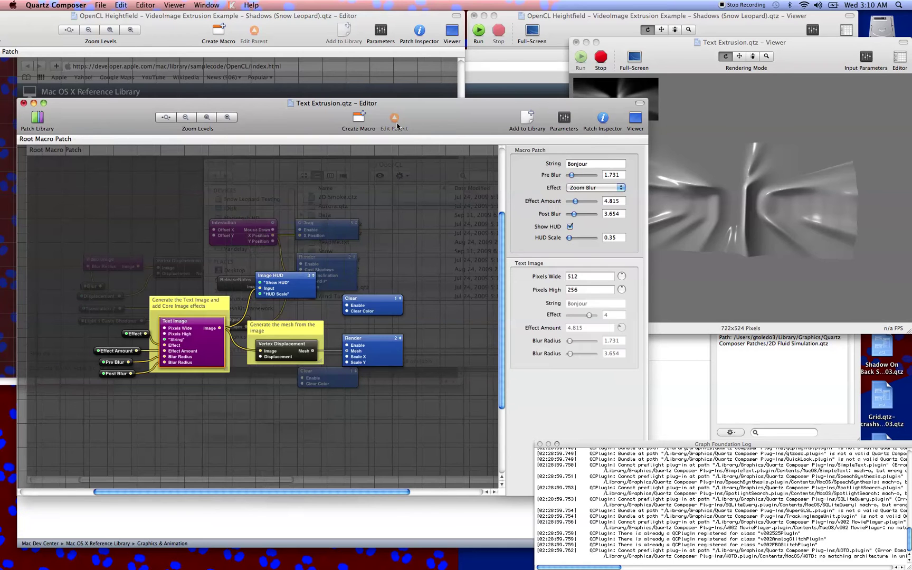
click(391, 211)
click(855, 200)
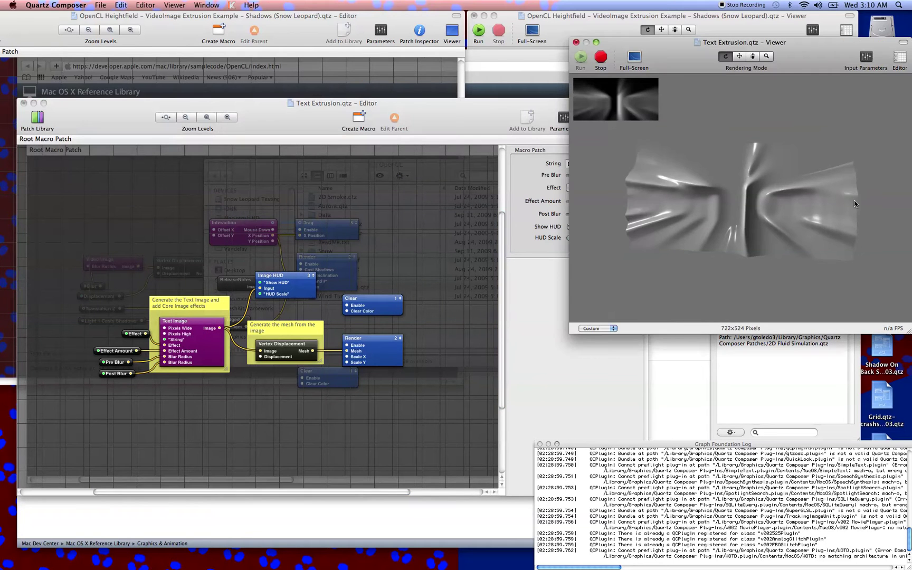
mouse_move(855, 200)
mouse_down()
mouse_move(794, 195)
mouse_move(784, 156)
mouse_move(874, 185)
mouse_move(870, 199)
mouse_up()
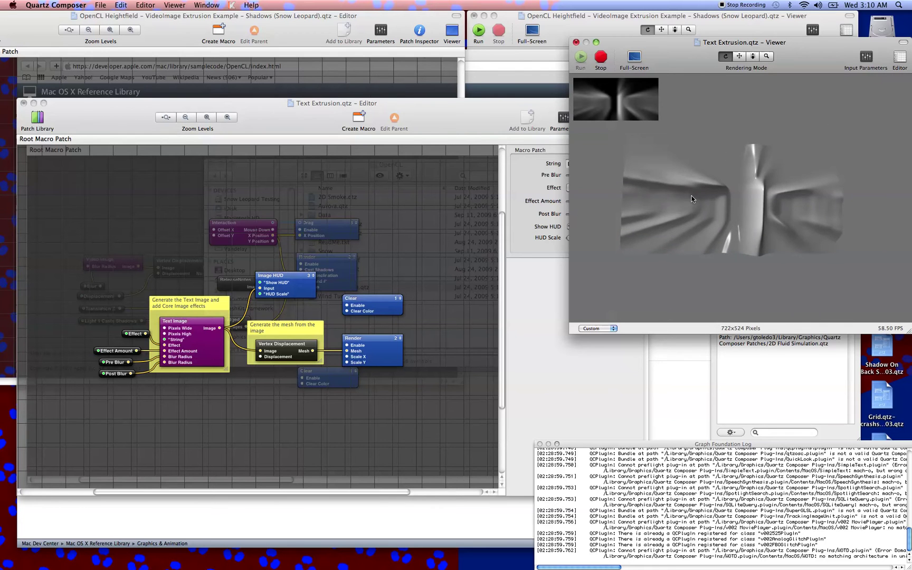
drag(688, 197, 619, 215)
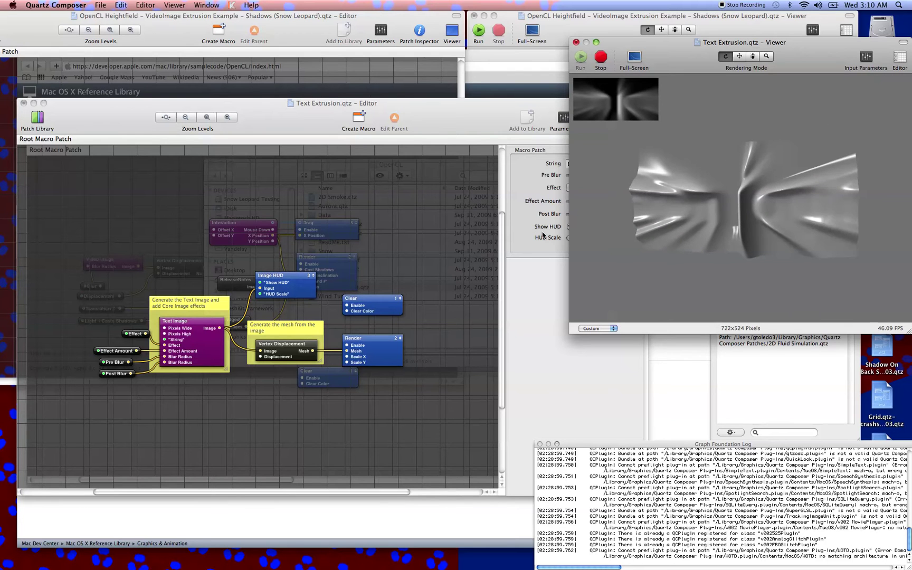
- Stop and close the Text Extrusion preview, close it without saving, and return to Quartz Composer
click(602, 70)
click(576, 43)
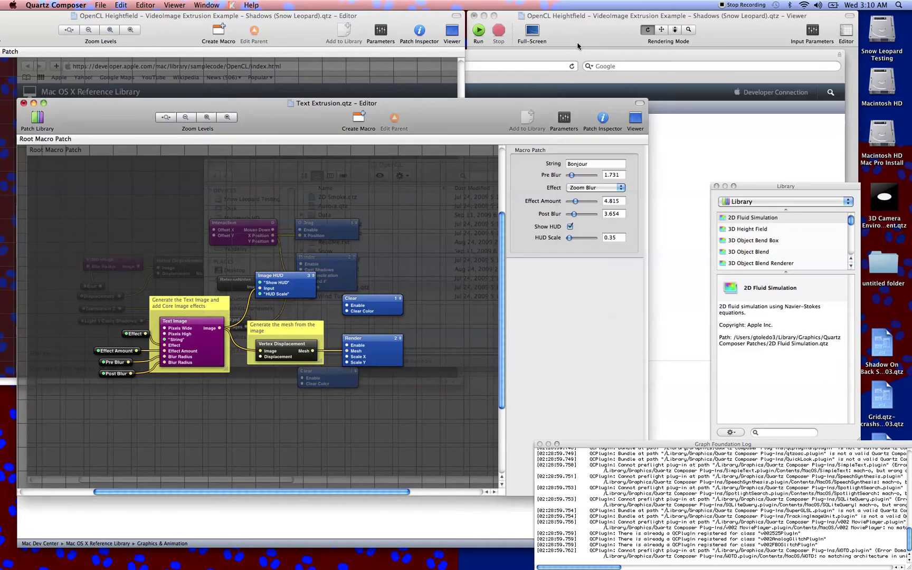
click(23, 103)
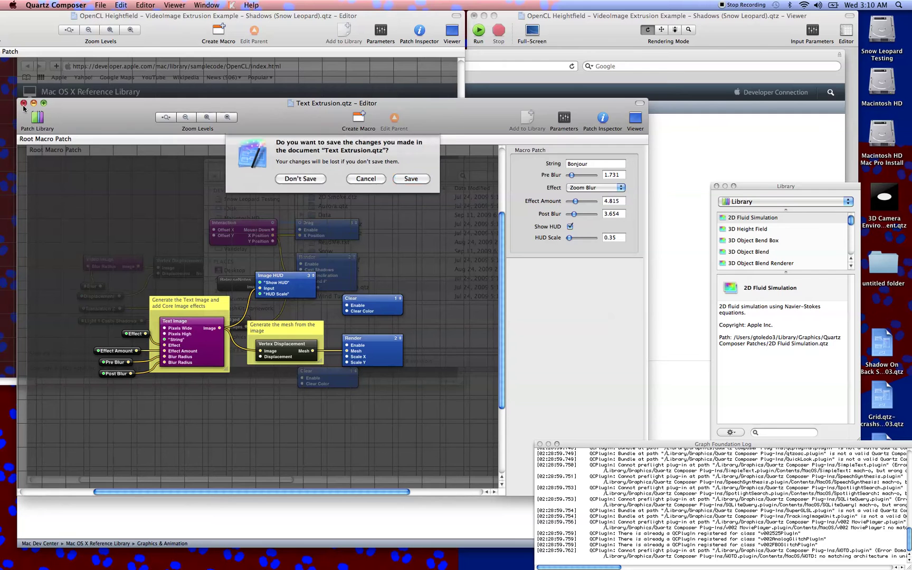
click(300, 183)
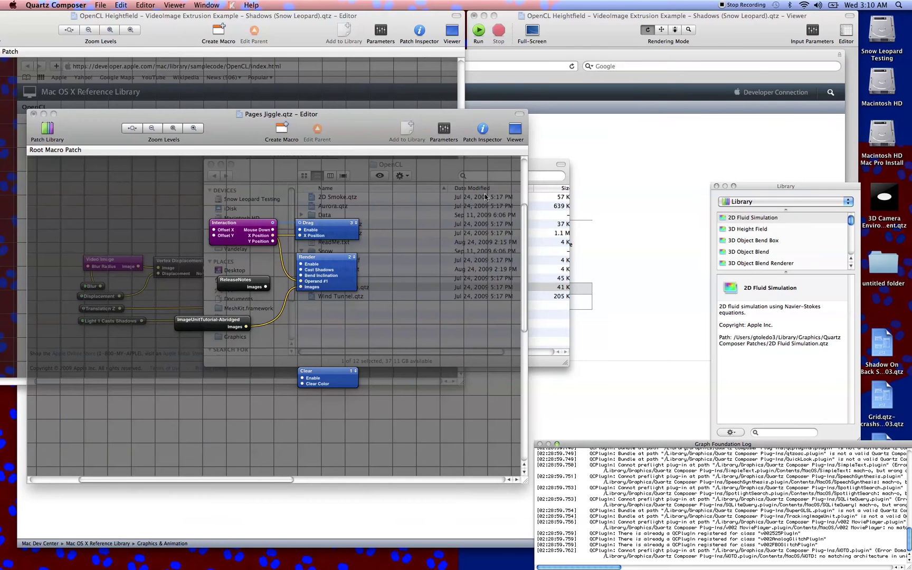
click(542, 172)
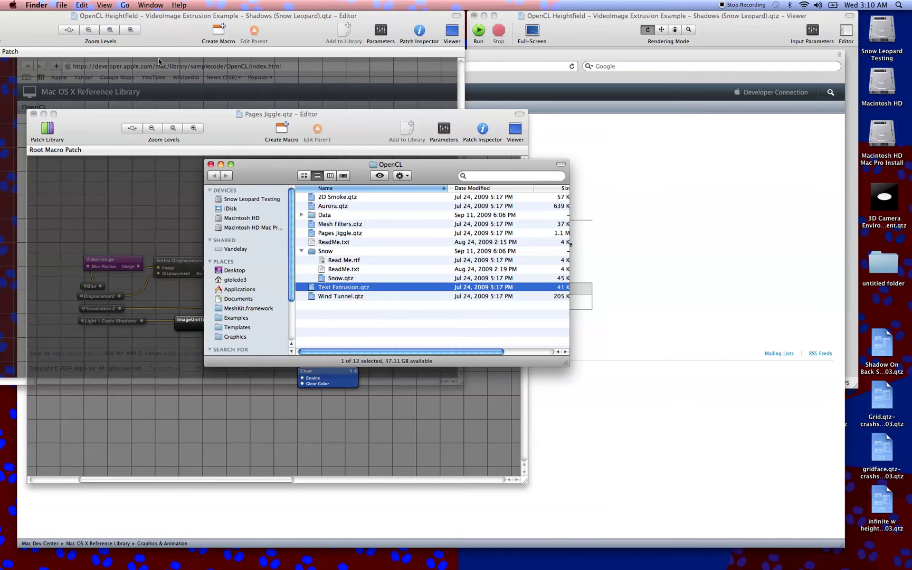
click(100, 127)
click(103, 4)
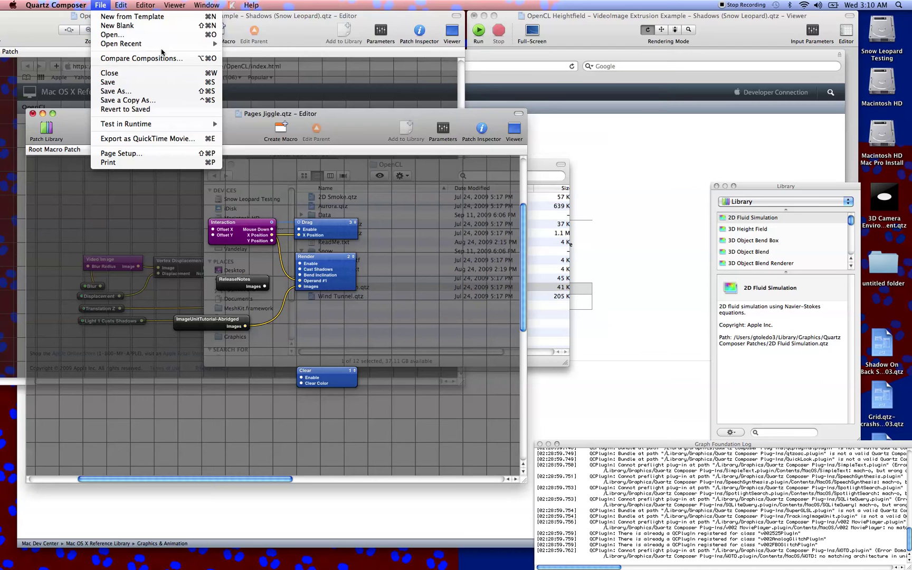
- Open OpenCL Heightfield VideoImage Extrusion Shadows from Open Recent, run it, and orbit the mesh
mouse_move(172, 46)
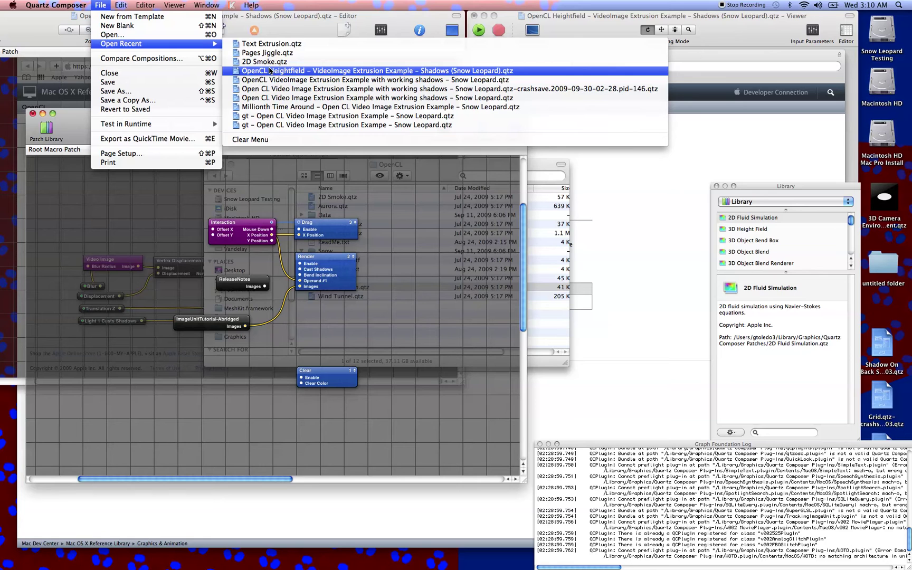
click(270, 71)
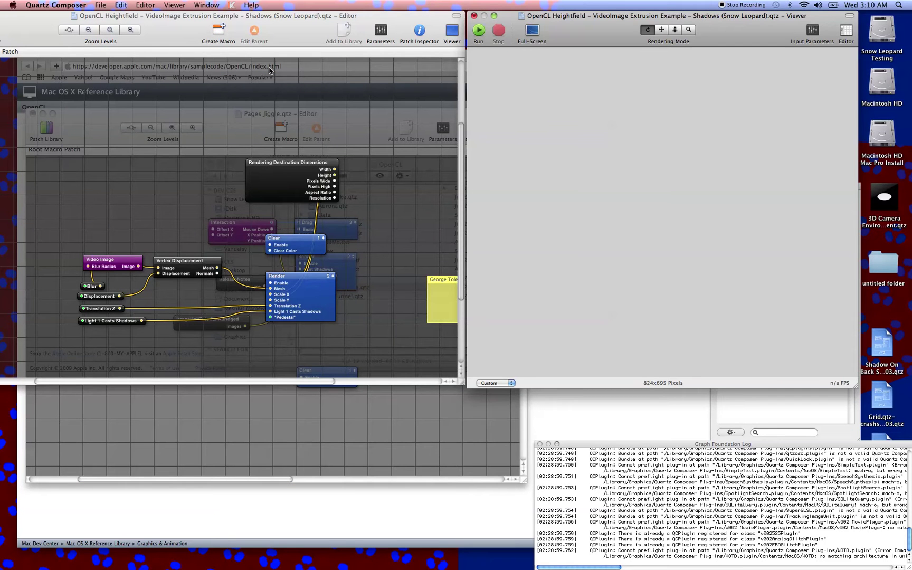
click(478, 32)
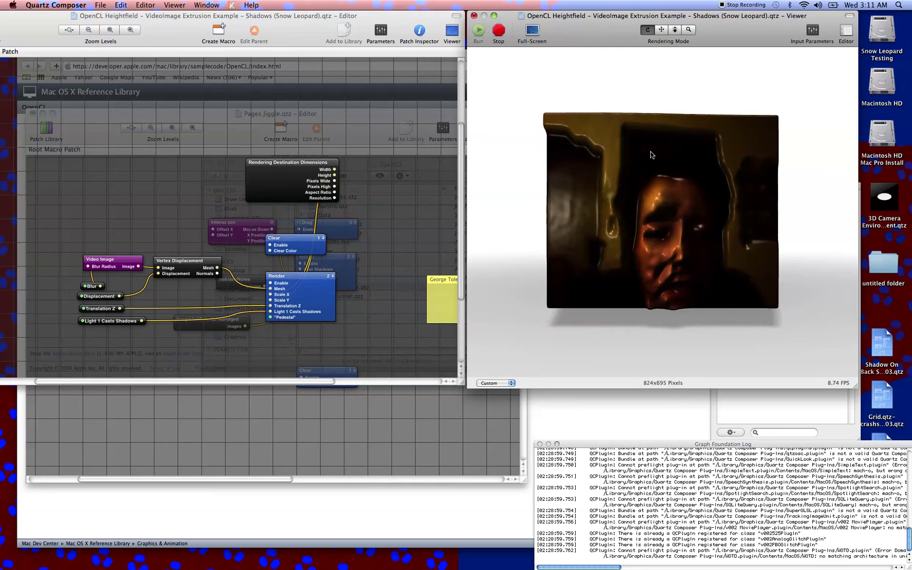
drag(690, 174, 626, 195)
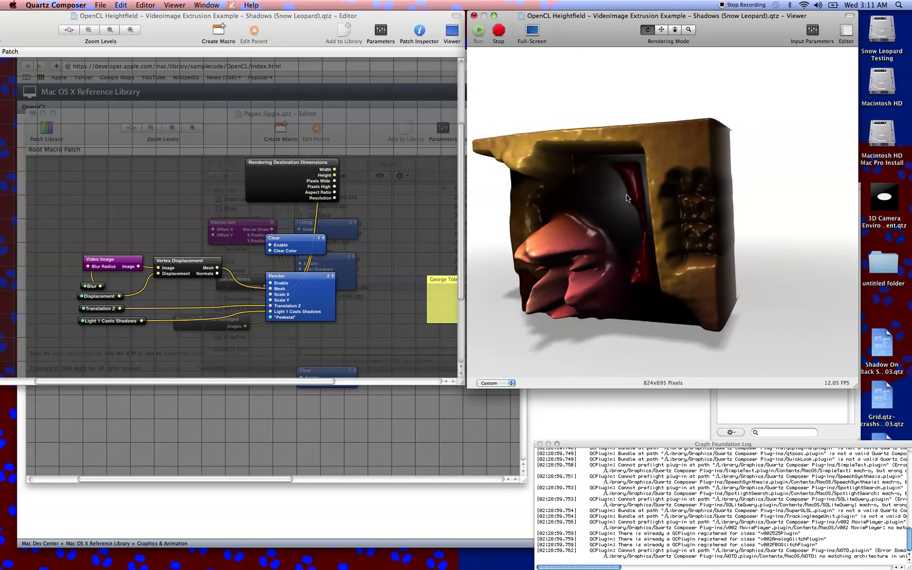
drag(581, 182, 750, 197)
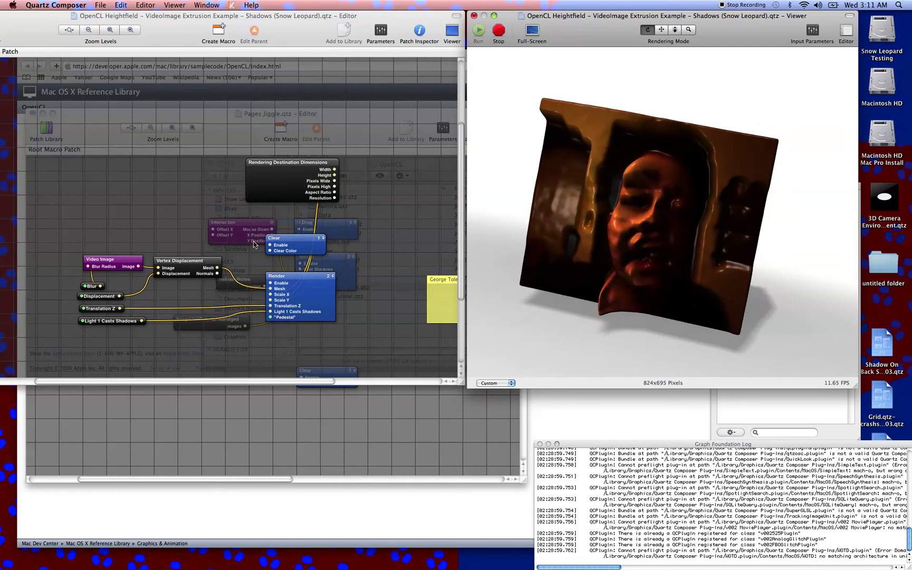
- Drill into the Video Image macro and the Render in Image macro nested inside it
click(126, 267)
double_click(124, 265)
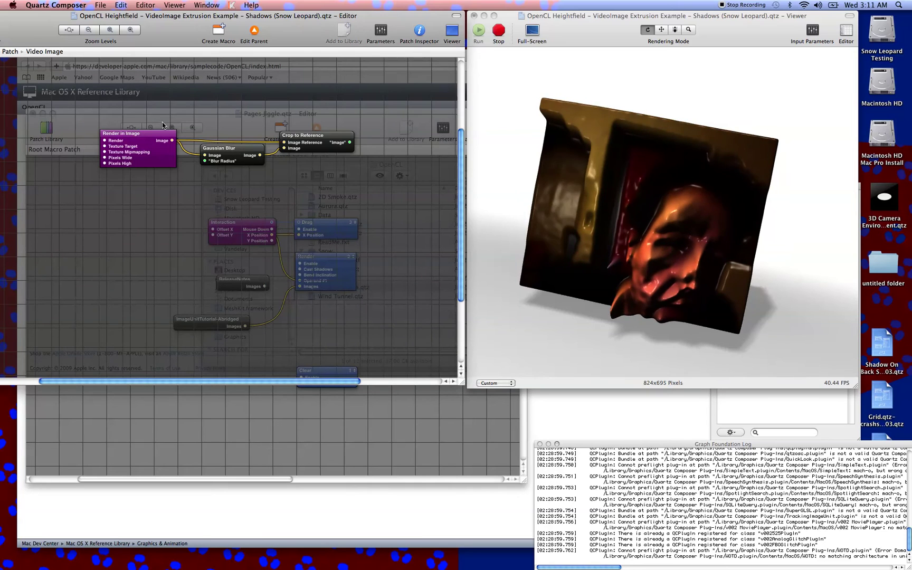
click(154, 147)
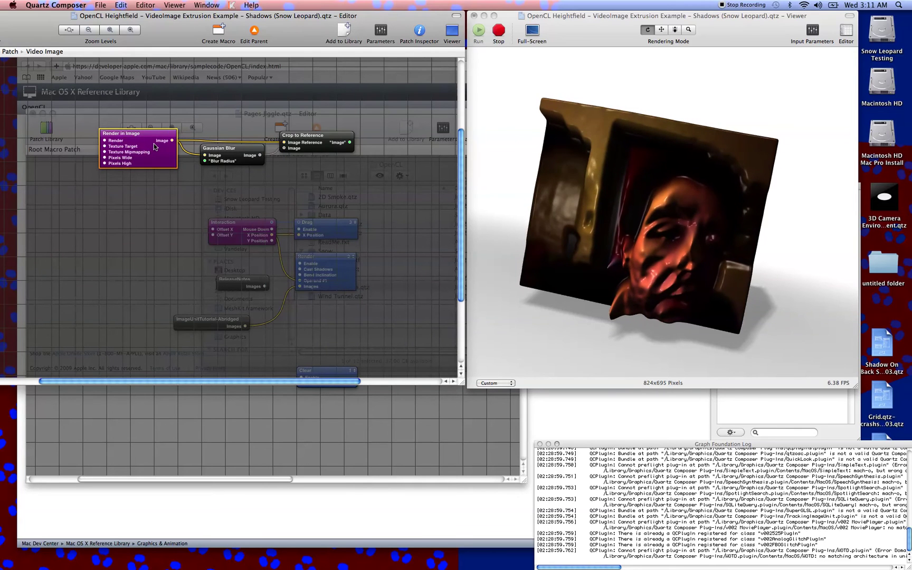
double_click(154, 147)
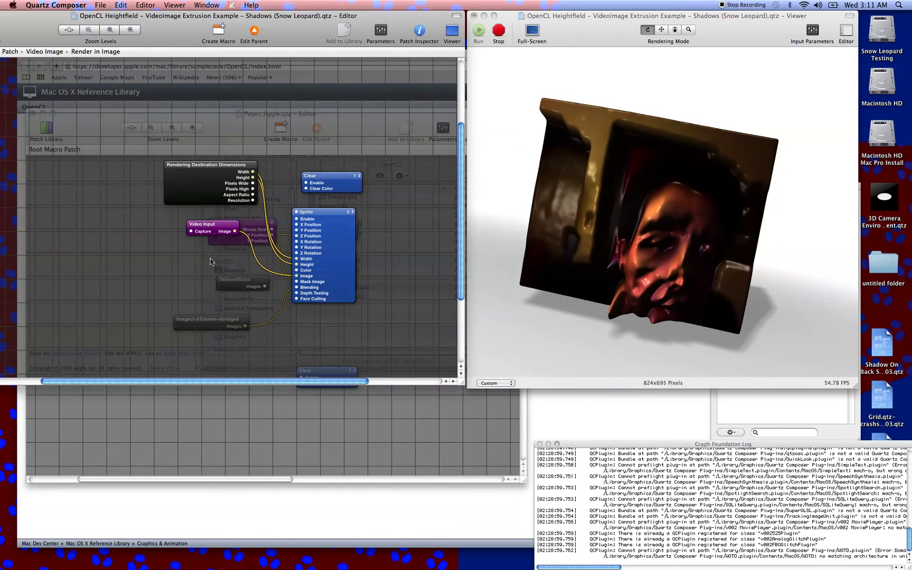
- Tidy the Video Input, Sprite and Rendering Destination Dimensions patches inside Render in Image
drag(224, 235, 246, 265)
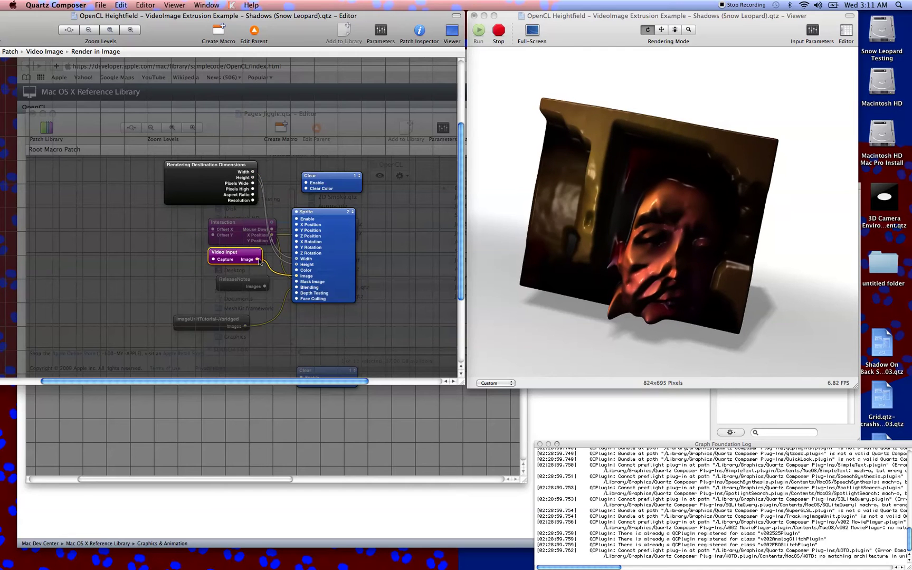
drag(345, 265, 356, 265)
drag(241, 180, 245, 197)
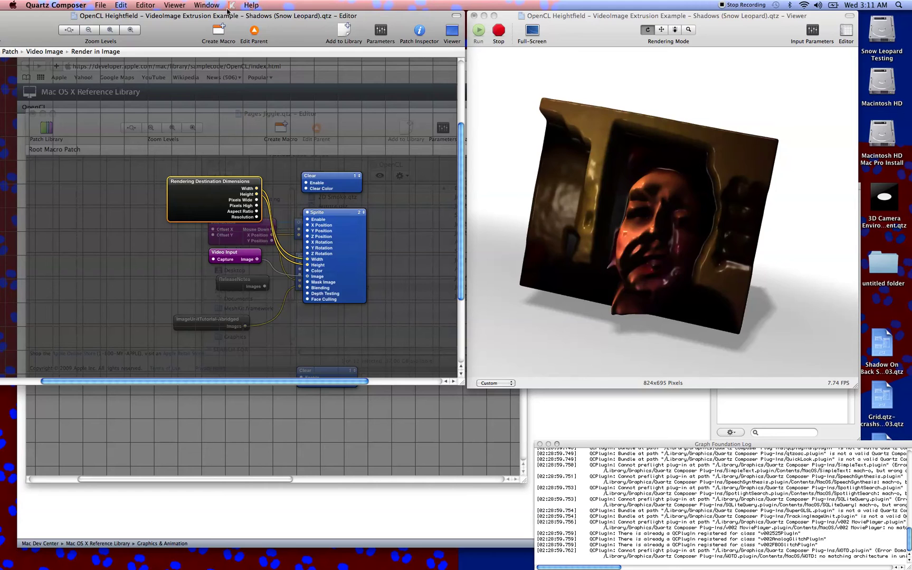
- Go up to Video Image, nudge the Render in Image patch left, and return to the root graph
click(262, 29)
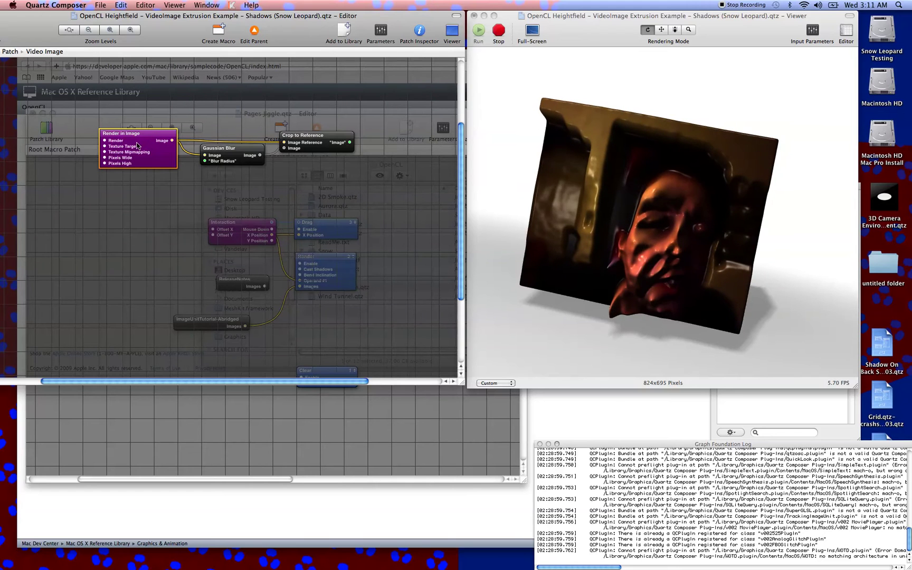
drag(137, 145, 136, 146)
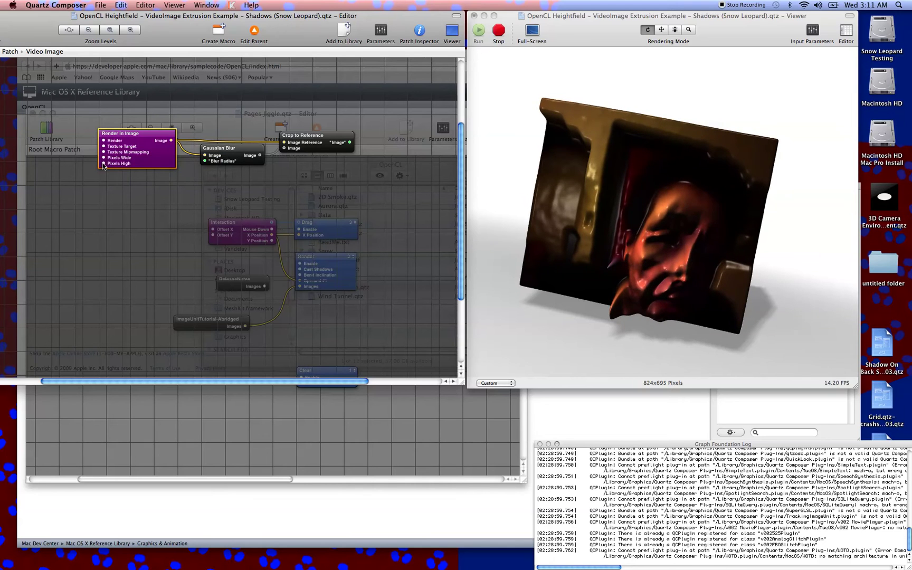
mouse_move(104, 166)
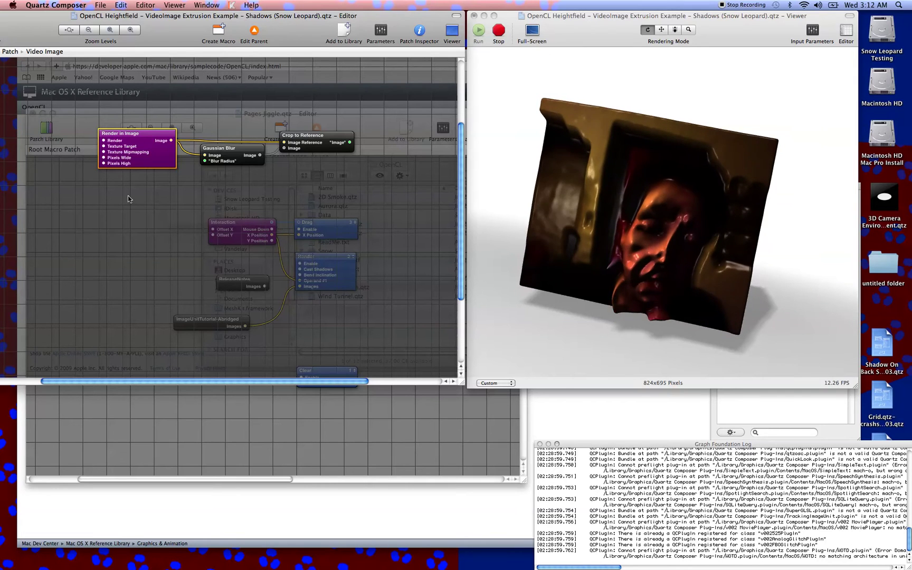
click(254, 33)
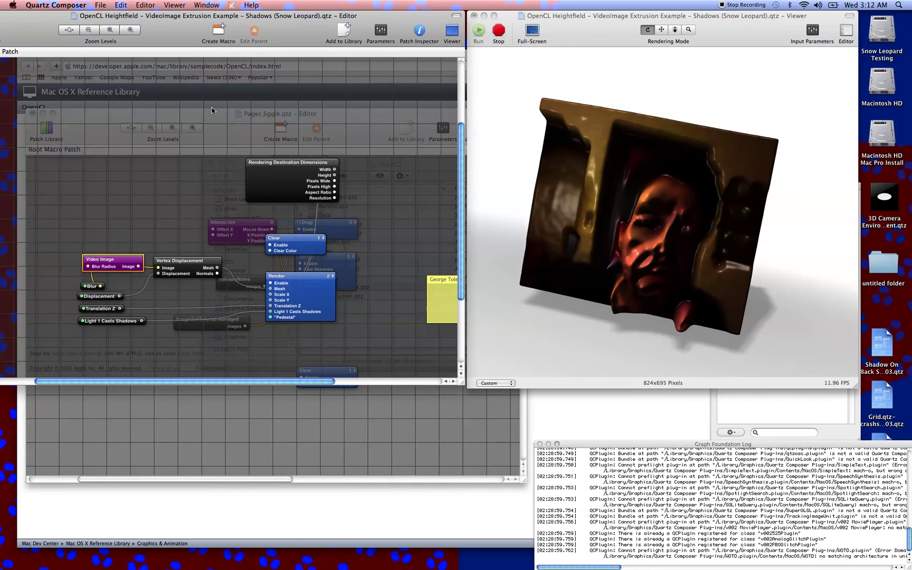
- Scroll to the Render patch and drill down Render › Lighting › 3D Transformation › TrackBall to the Mesh Renderer
scroll(211, 110, down, 3)
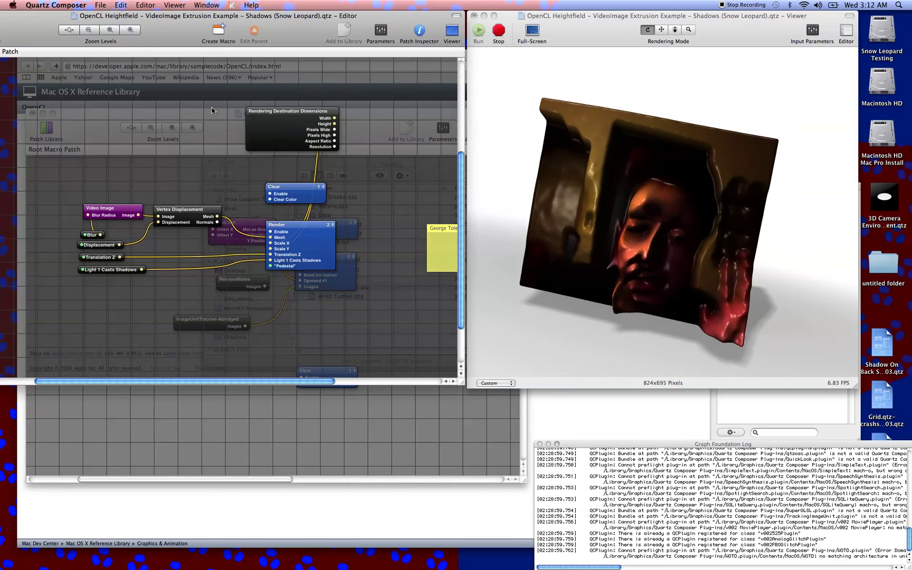
scroll(221, 154, right, 1)
scroll(221, 154, down, 1)
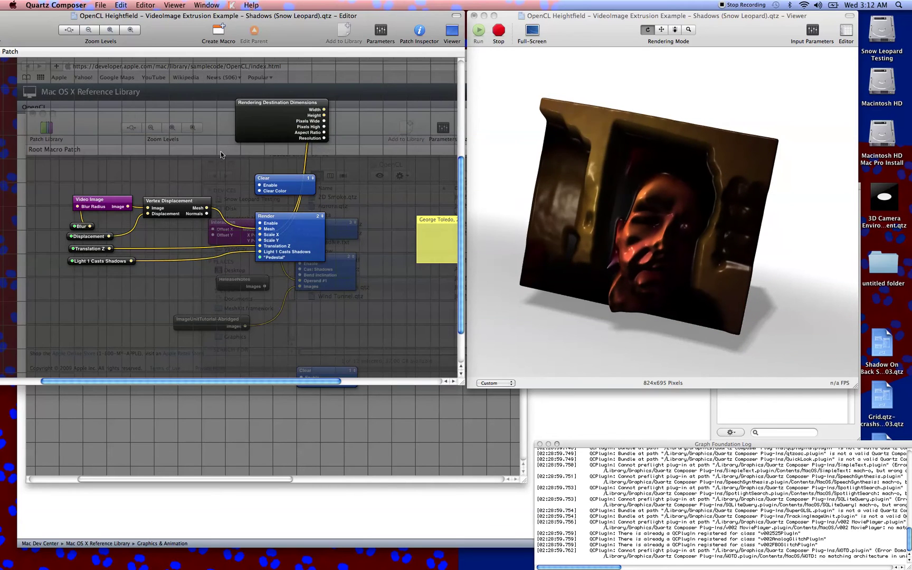
scroll(227, 163, down, 3)
scroll(227, 163, right, 1)
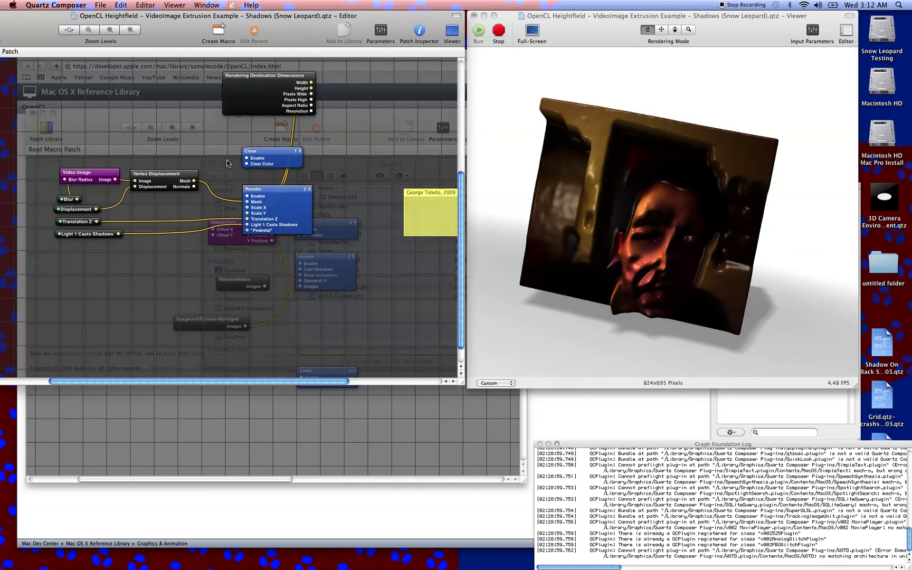
double_click(283, 218)
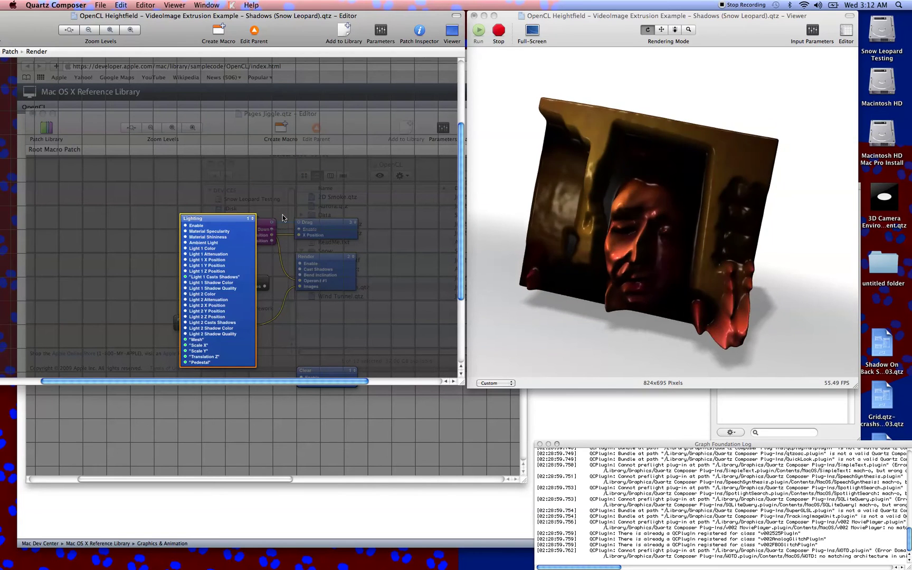
double_click(247, 288)
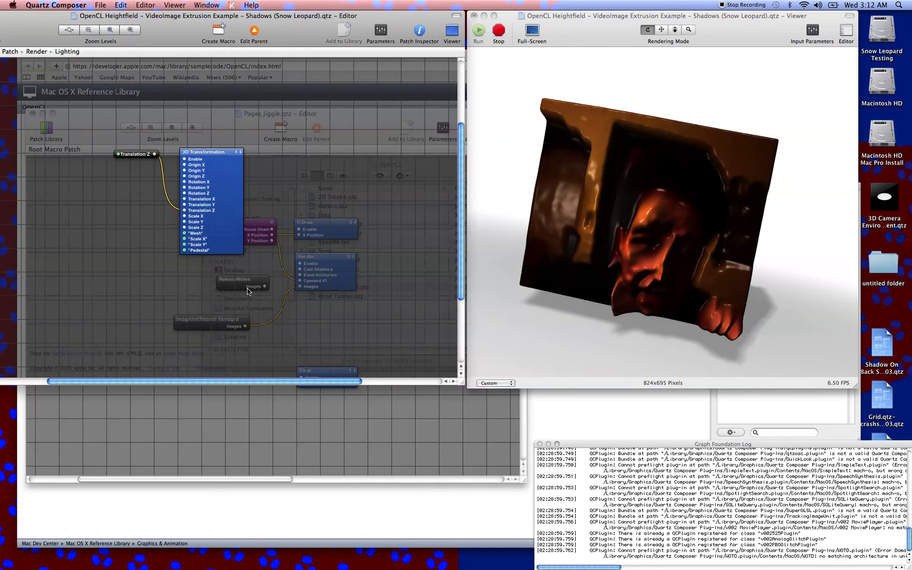
double_click(238, 194)
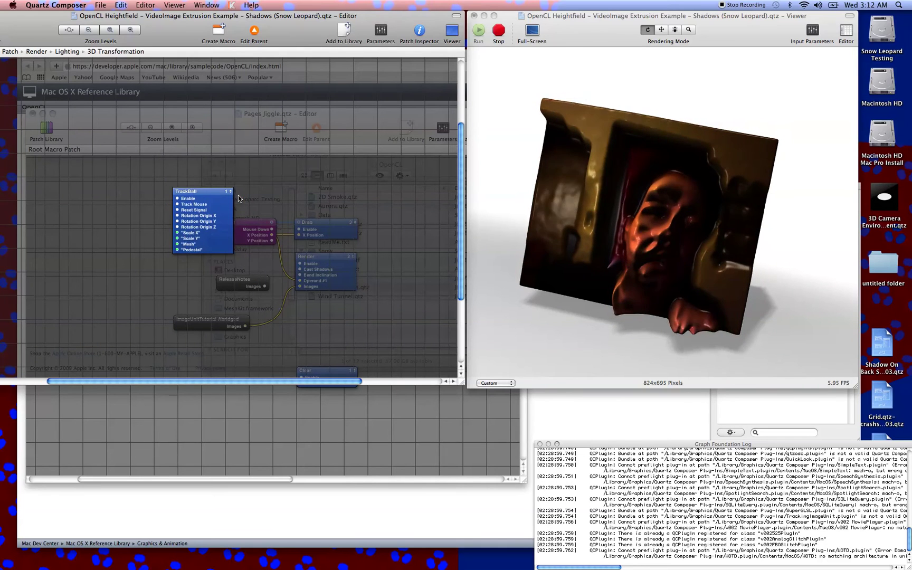
double_click(224, 239)
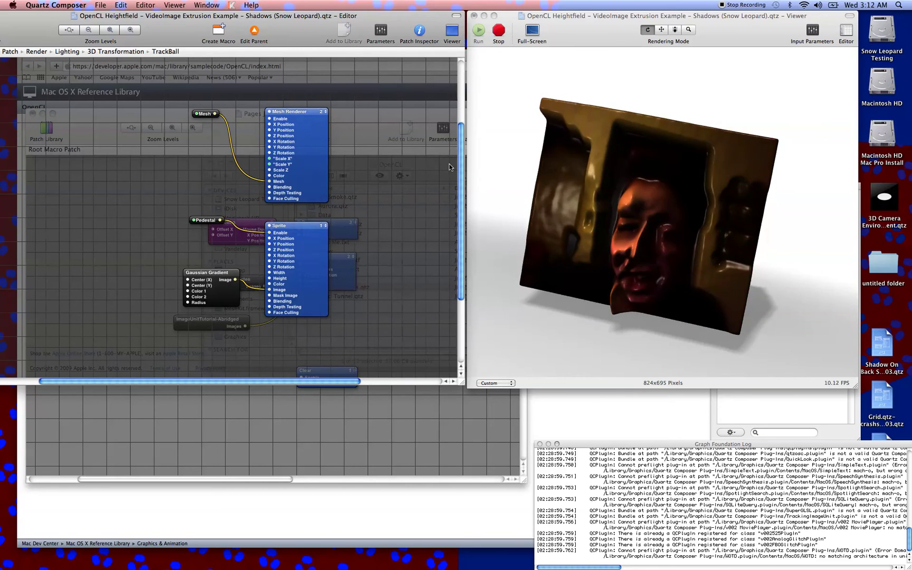
- Rotate the heightfield in the Viewer with trackball drags to show its sides and extruded shape
click(625, 170)
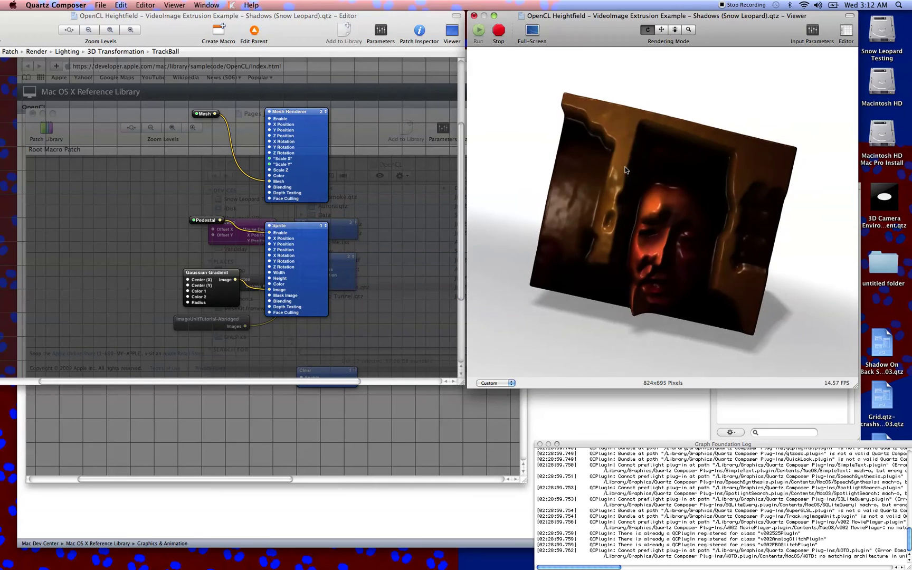
drag(625, 170, 594, 178)
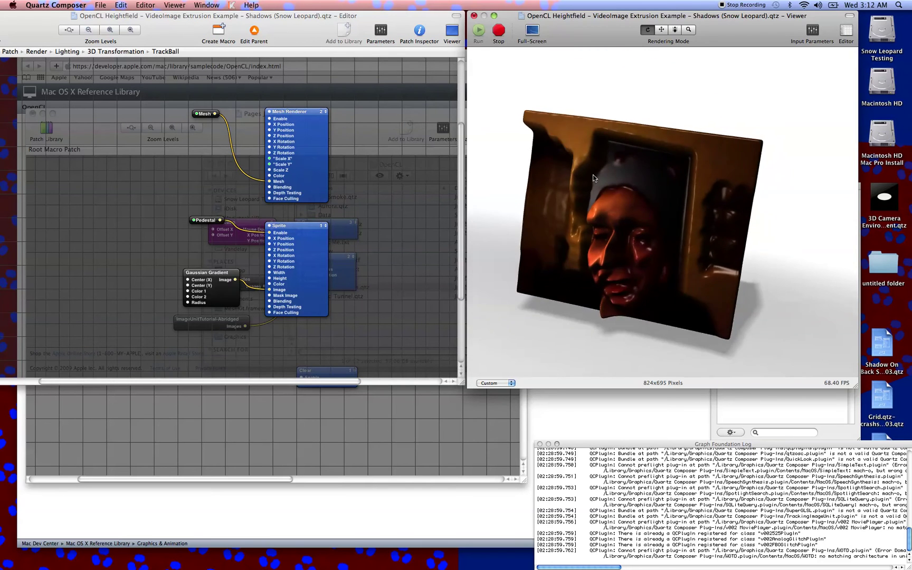
drag(724, 241, 717, 143)
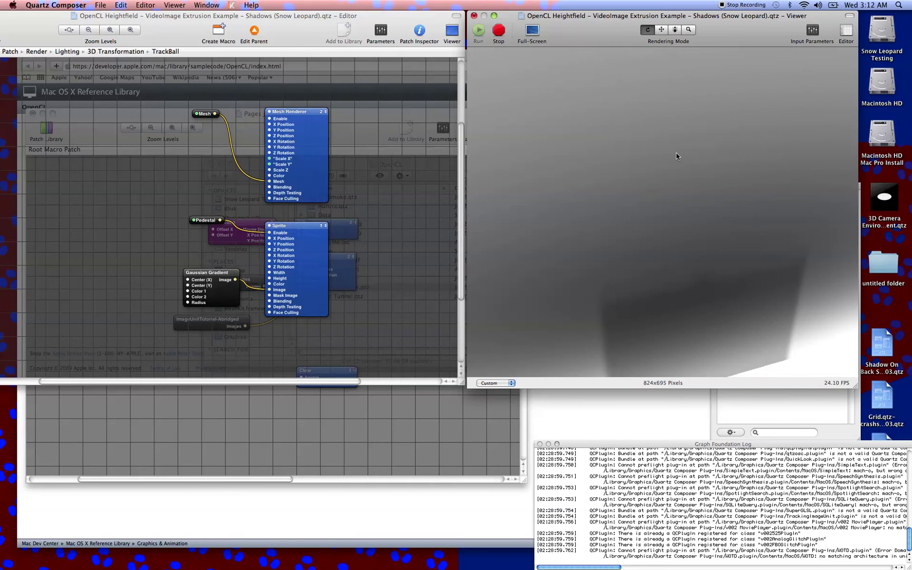
drag(689, 123, 607, 214)
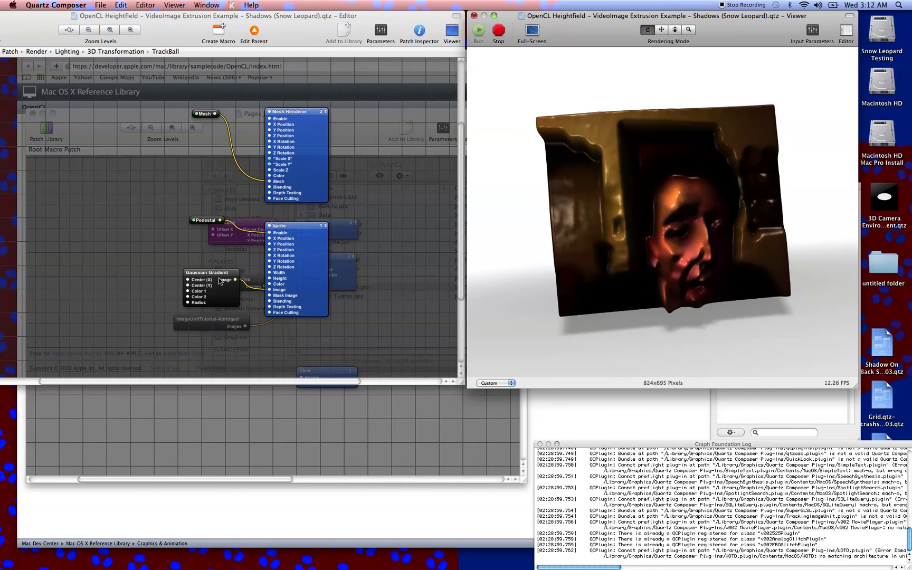
- Select the Gaussian Gradient patch, turn the mesh slightly left, and return to the root graph
click(195, 278)
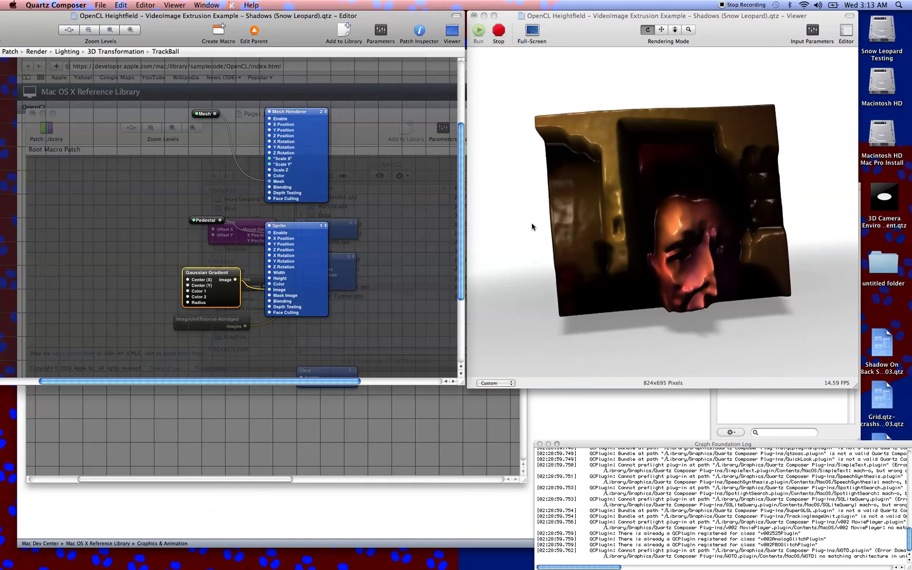
drag(638, 249, 621, 208)
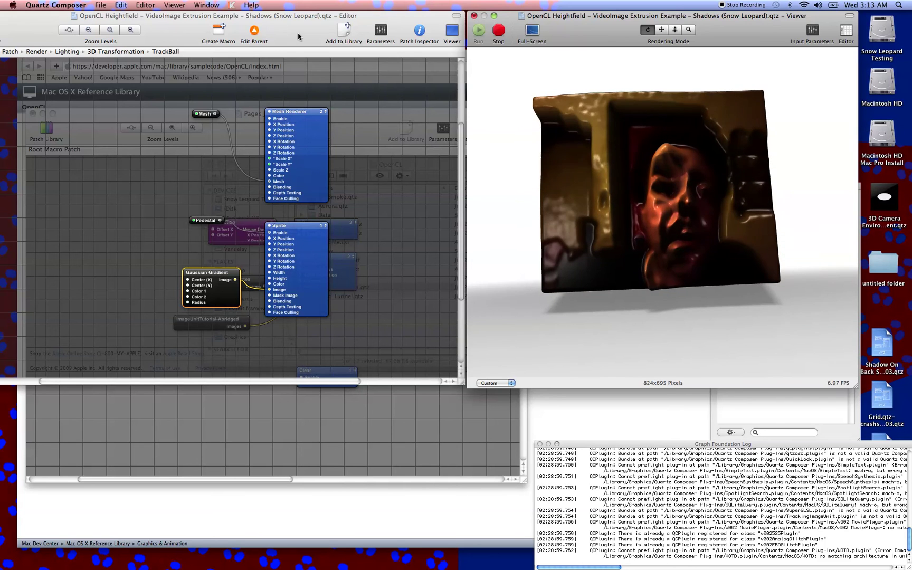
click(257, 32)
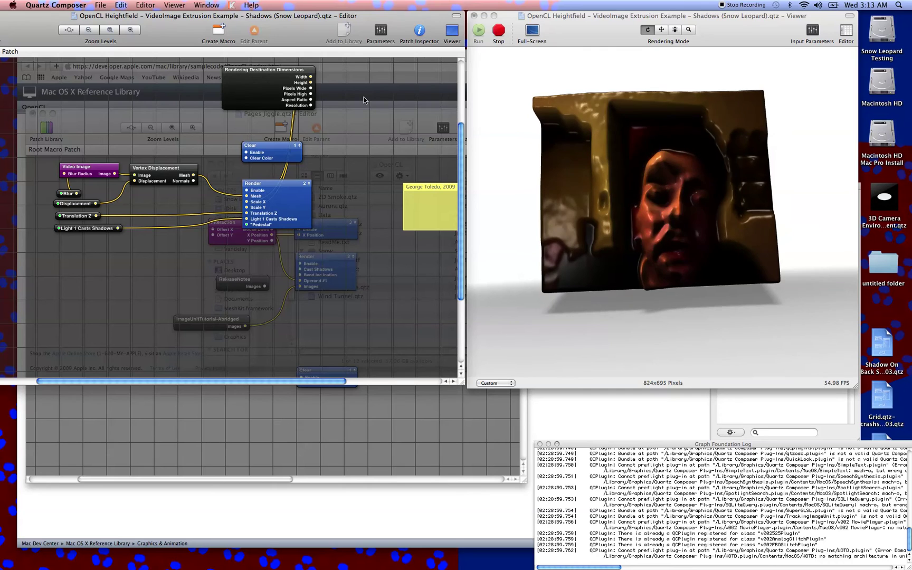
- Set Blur to 5.735, Translation Z to 0.3676 and Displacement to -2.426 in the input parameters
click(413, 41)
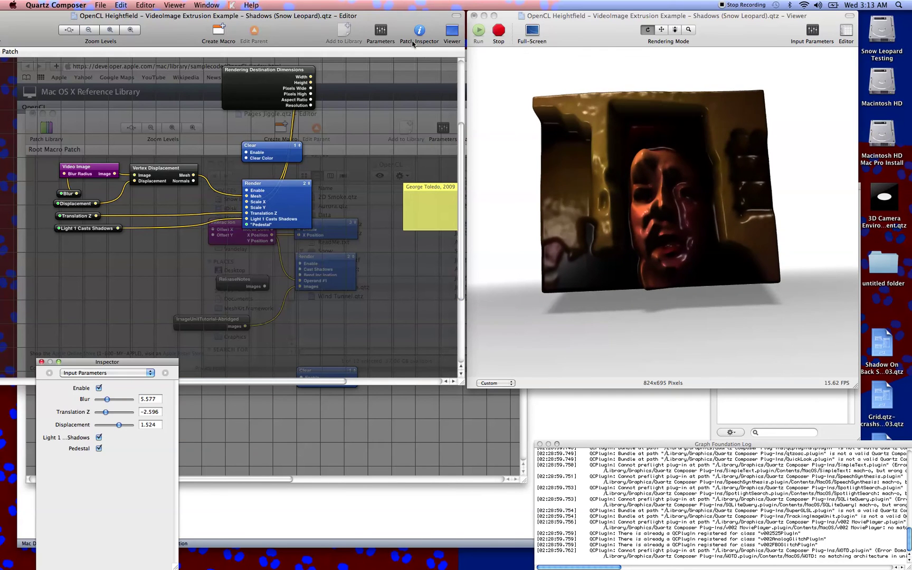
drag(106, 401, 93, 403)
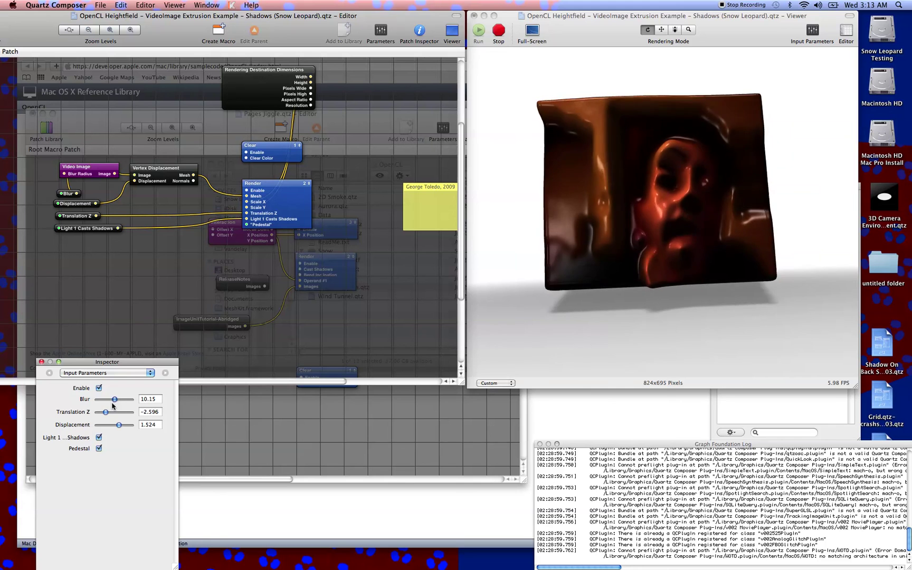
drag(104, 415, 106, 411)
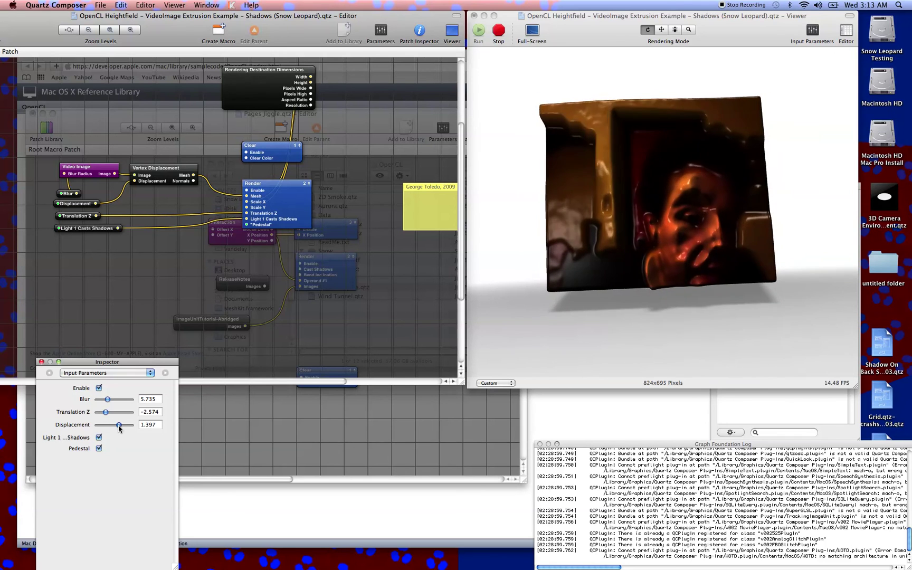
drag(119, 426, 116, 429)
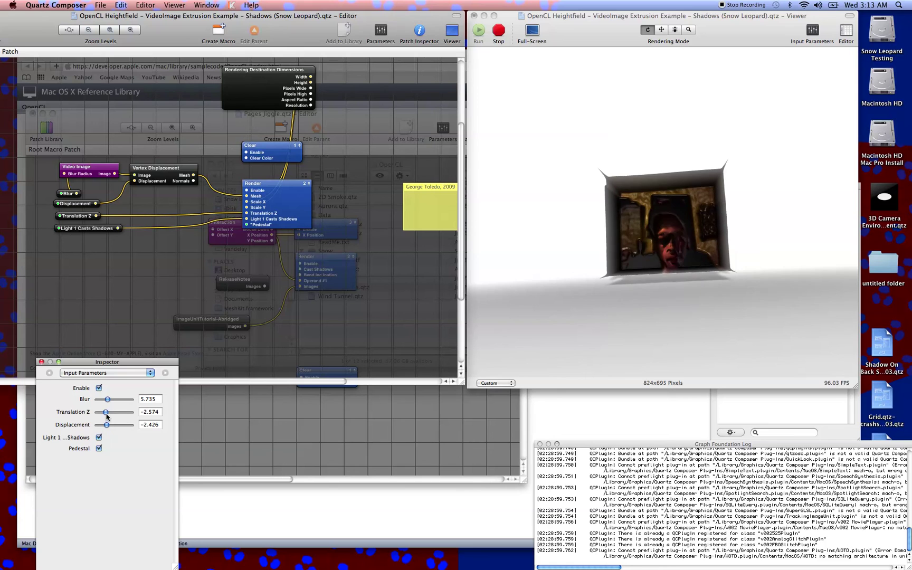
drag(106, 415, 117, 420)
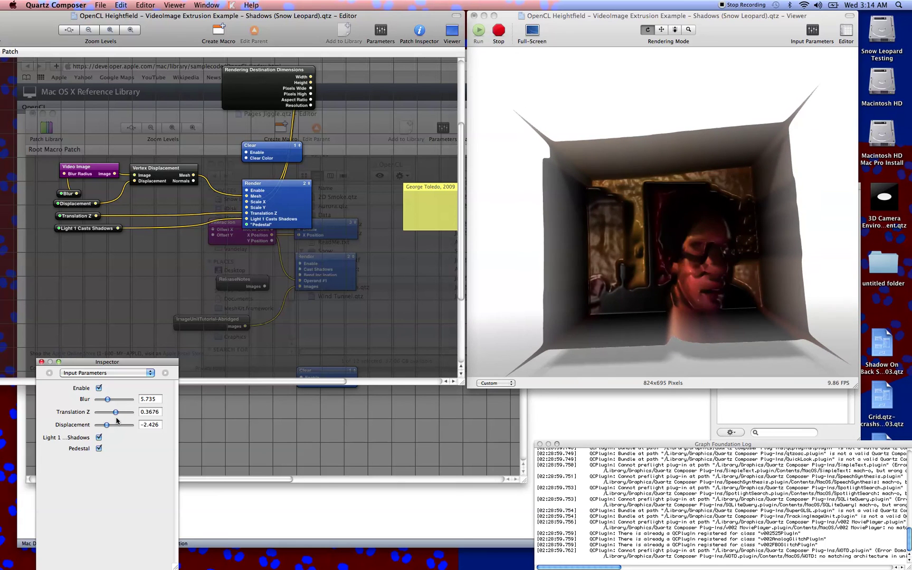
- Switch off Light 1 Casts Shadows and the Pedestal for the heightfield
click(98, 439)
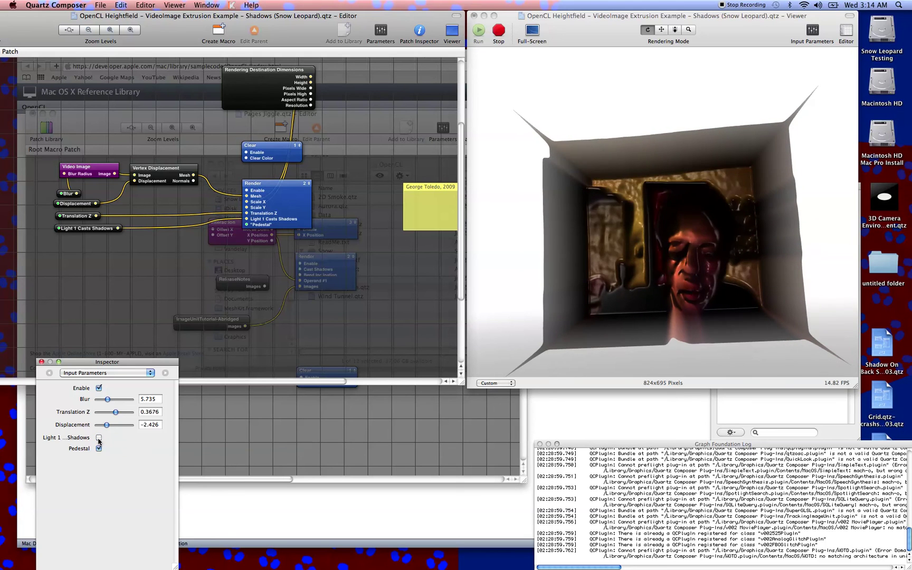
click(99, 439)
click(99, 449)
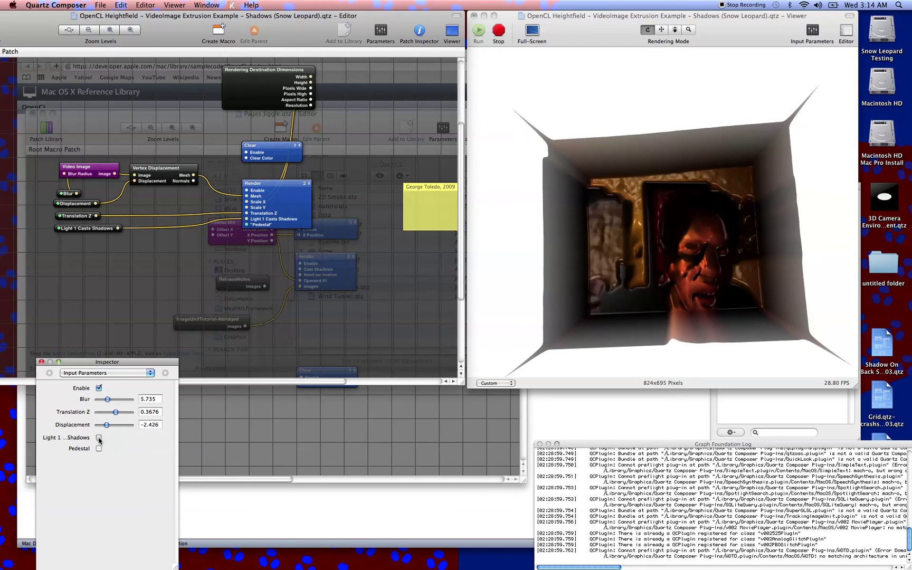
click(158, 242)
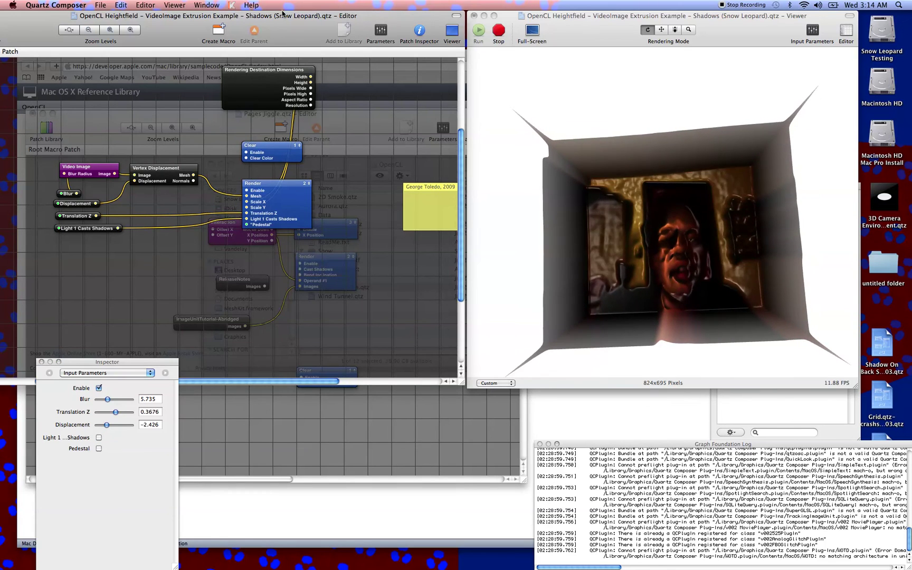
- Drill into the Render, Lighting and 3D Transformation macros again
double_click(286, 227)
double_click(248, 265)
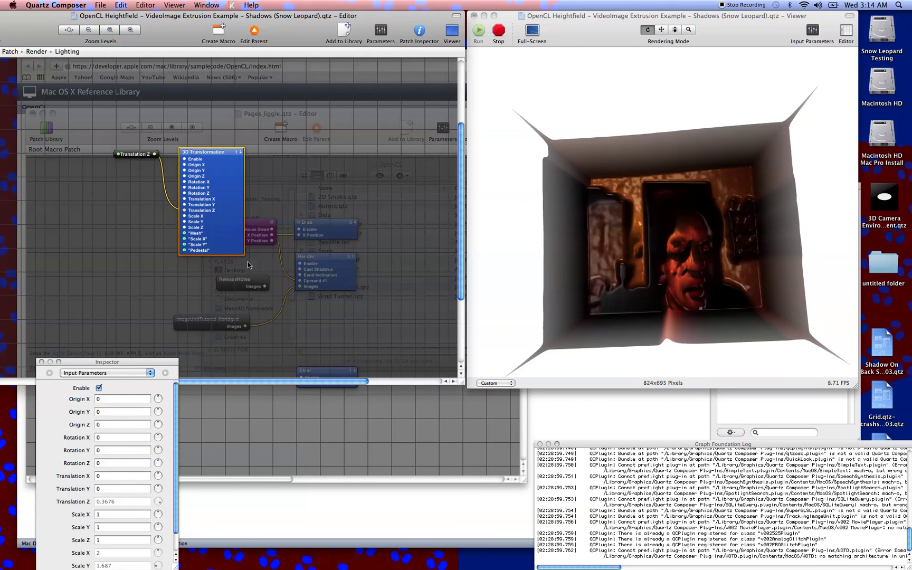
double_click(218, 177)
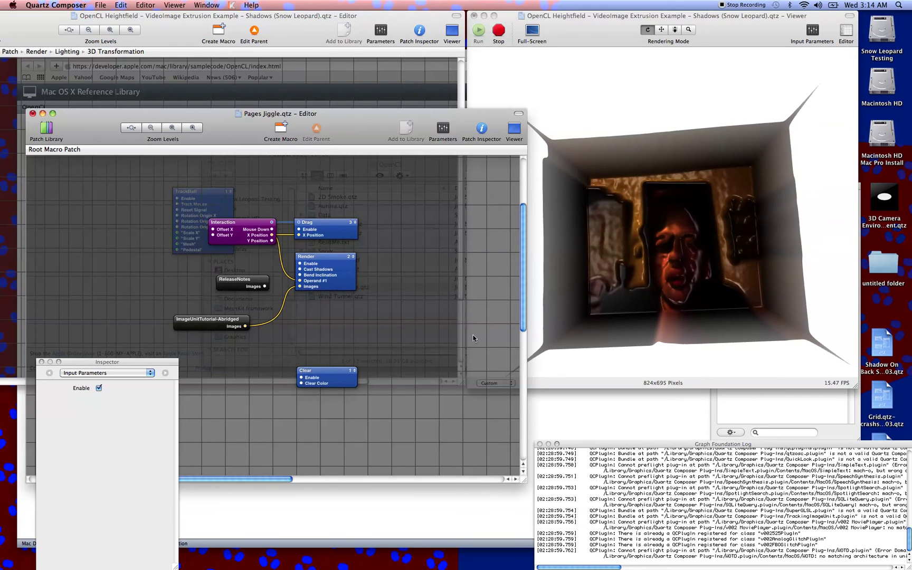
- Stop the Viewer's live rendering and open the File menu
click(594, 32)
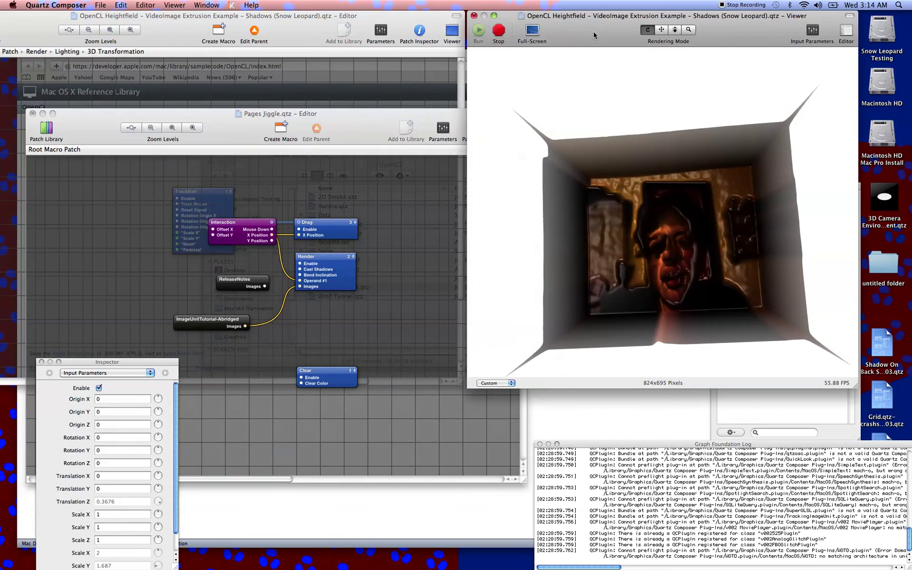
click(496, 32)
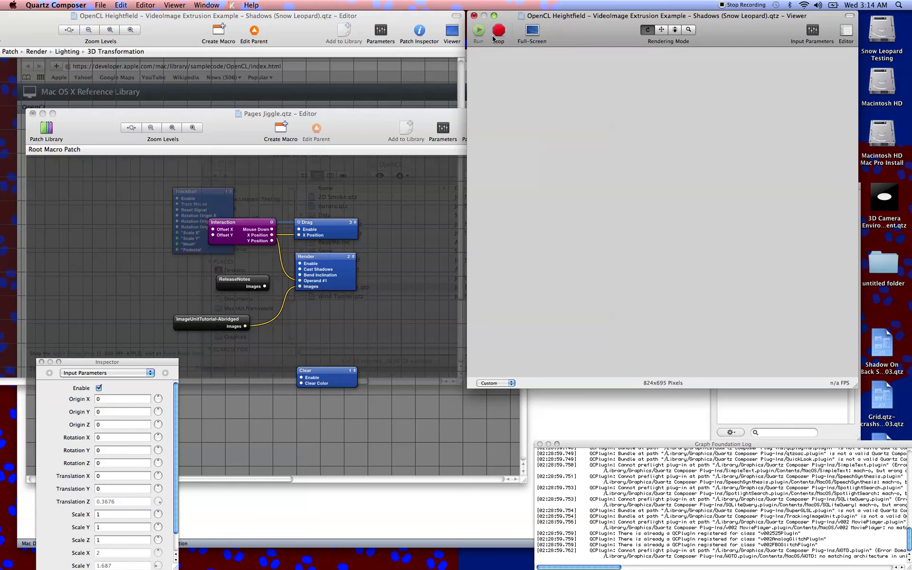
click(75, 4)
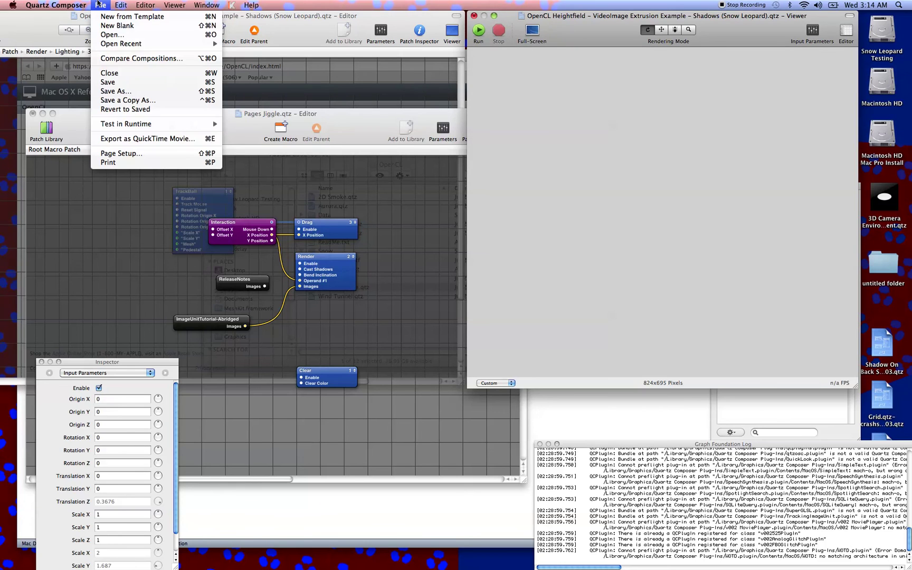